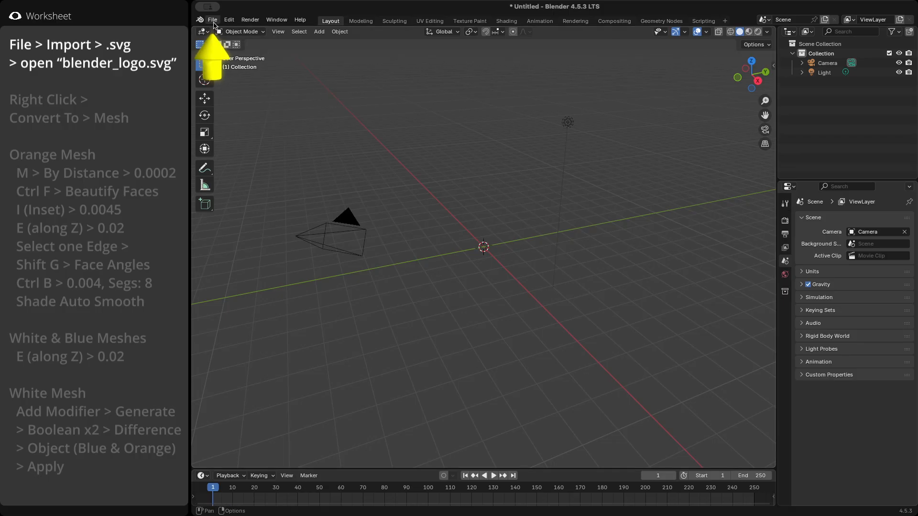
# Import blender_logo.svg from the blender_logo_kit folder as Scalable Vector Graphics.
pyautogui.click(212, 20)
pyautogui.moveTo(246, 154)
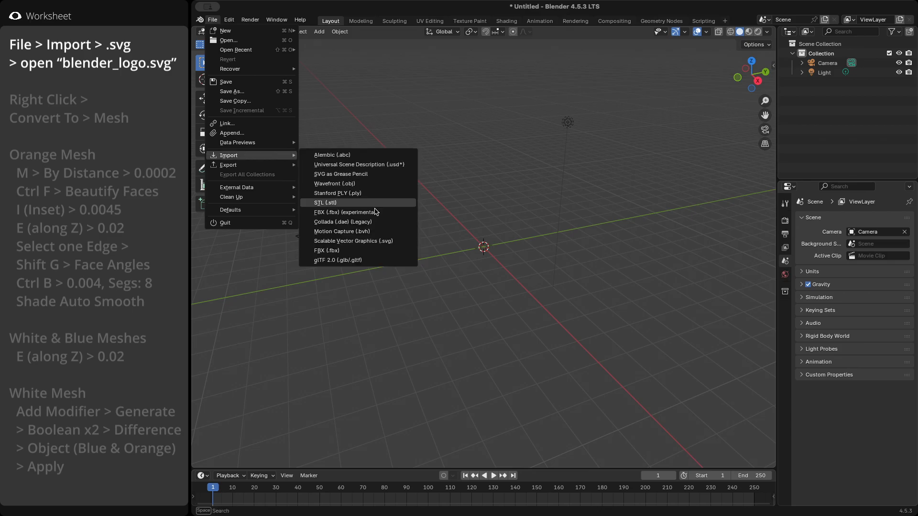
pyautogui.click(363, 242)
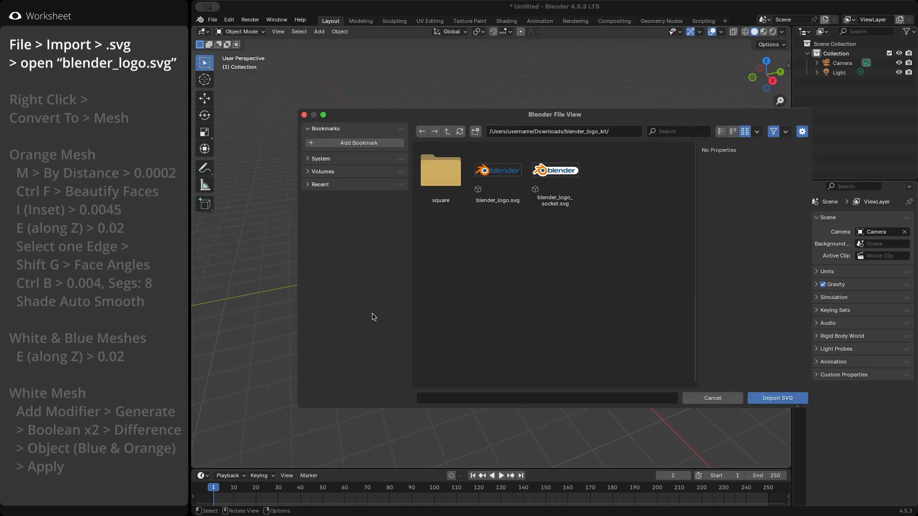
pyautogui.click(500, 180)
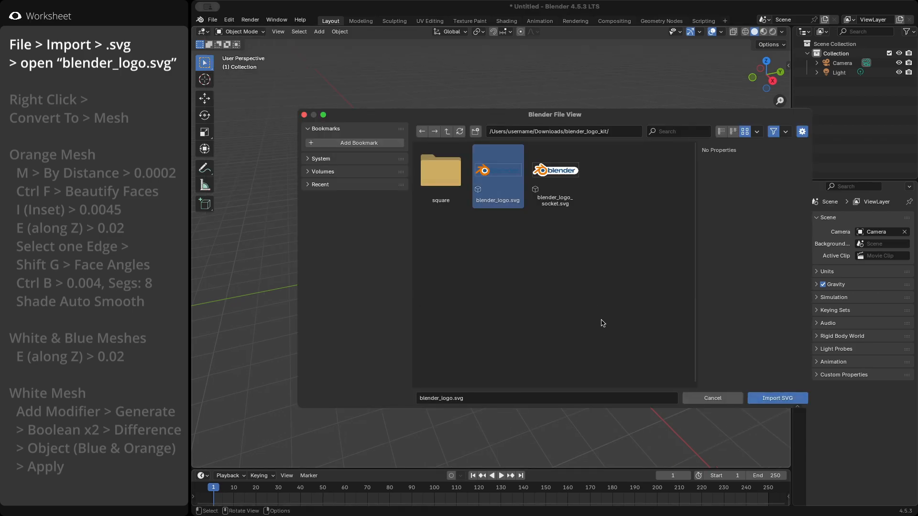
pyautogui.click(784, 400)
# Delete the "blender" lettering curves and the rectangular frame around the logo, keeping only the three curves of the symbol.
pyautogui.moveTo(454, 212); pyautogui.dragTo(504, 244, button='middle')
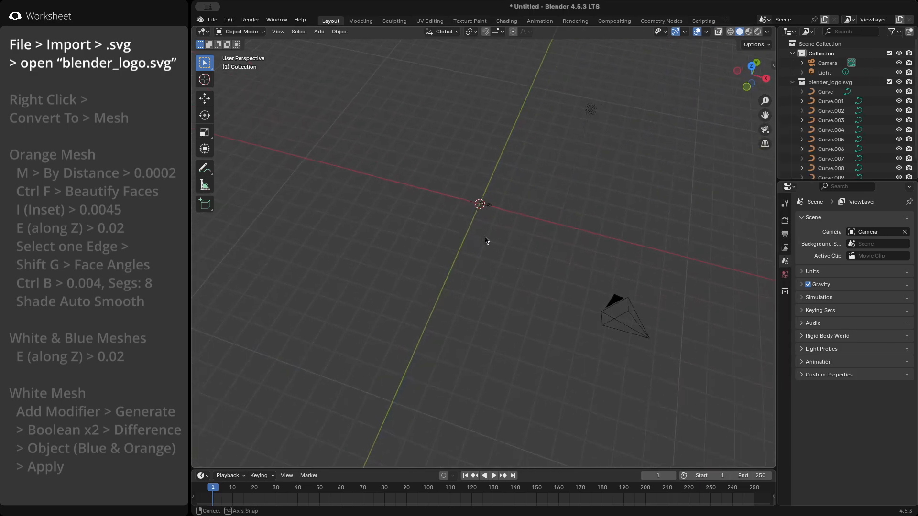
pyautogui.scroll(3, 484, 187)
pyautogui.scroll(3, 453, 170)
pyautogui.scroll(6, 452, 172)
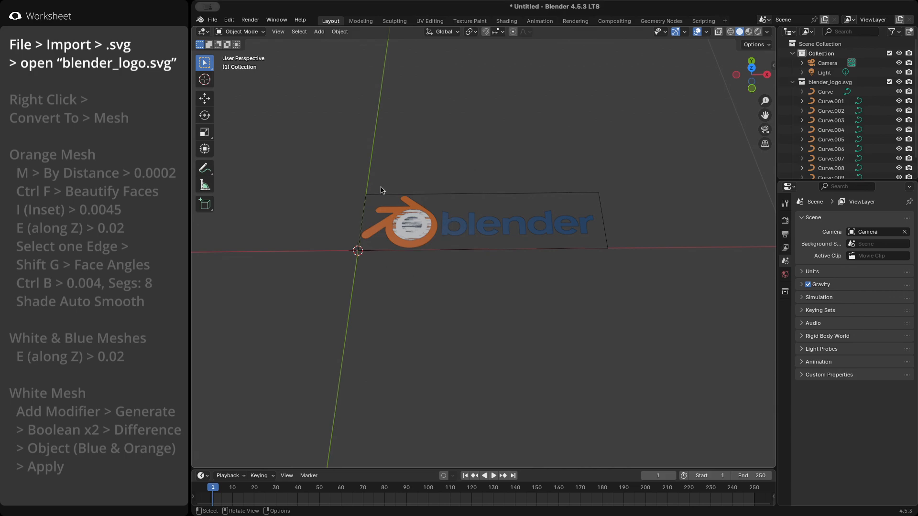
pyautogui.moveTo(445, 158); pyautogui.dragTo(634, 285)
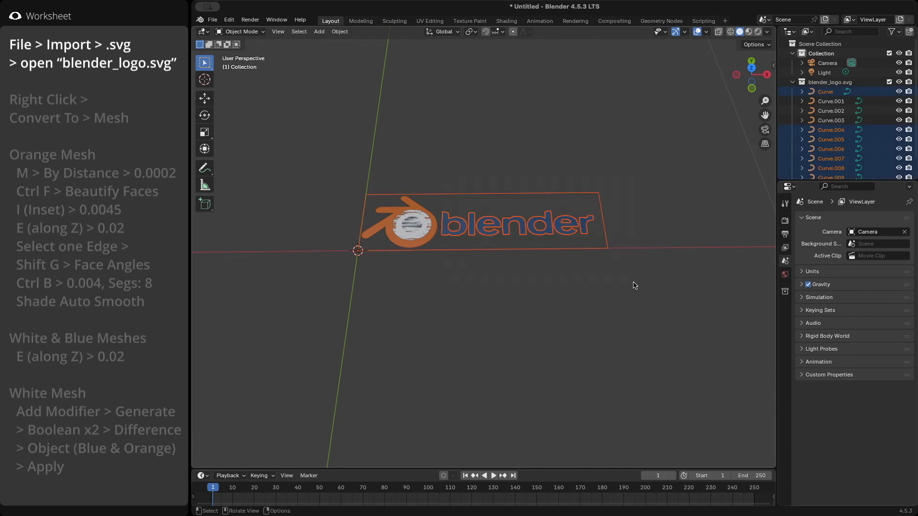
pyautogui.press('x')
pyautogui.click(634, 284)
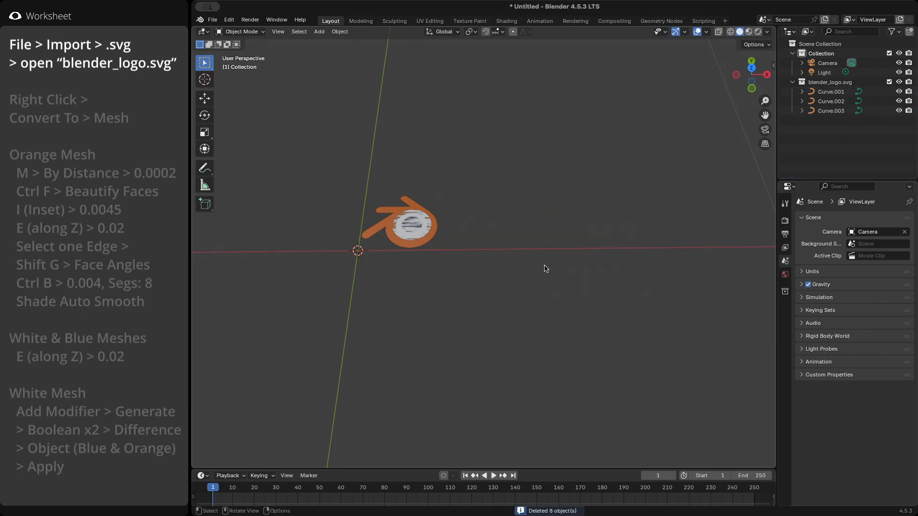
# Convert the curves Curve.001, Curve.002 and Curve.003 to meshes and clear the selection.
pyautogui.click(831, 111)
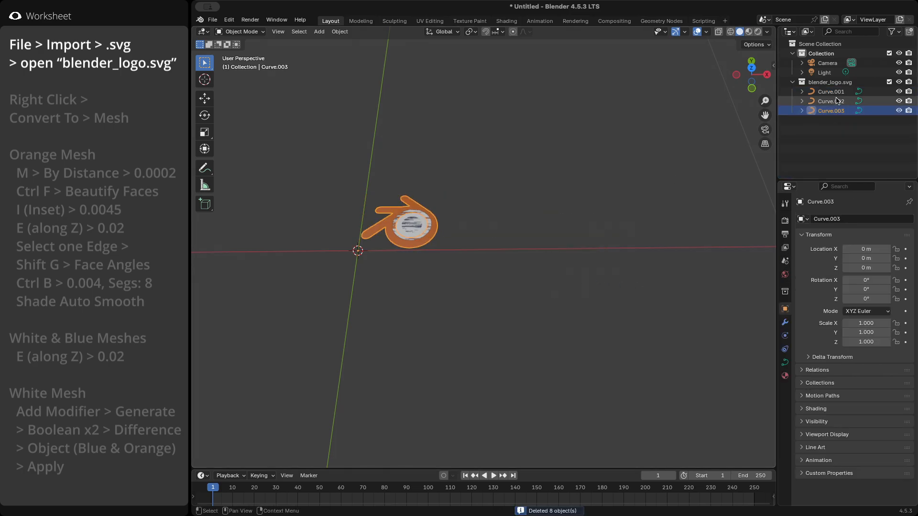
pyautogui.keyDown('shift'); pyautogui.click(831, 91); pyautogui.keyUp('shift')
pyautogui.rightClick(521, 218)
pyautogui.moveTo(521, 220)
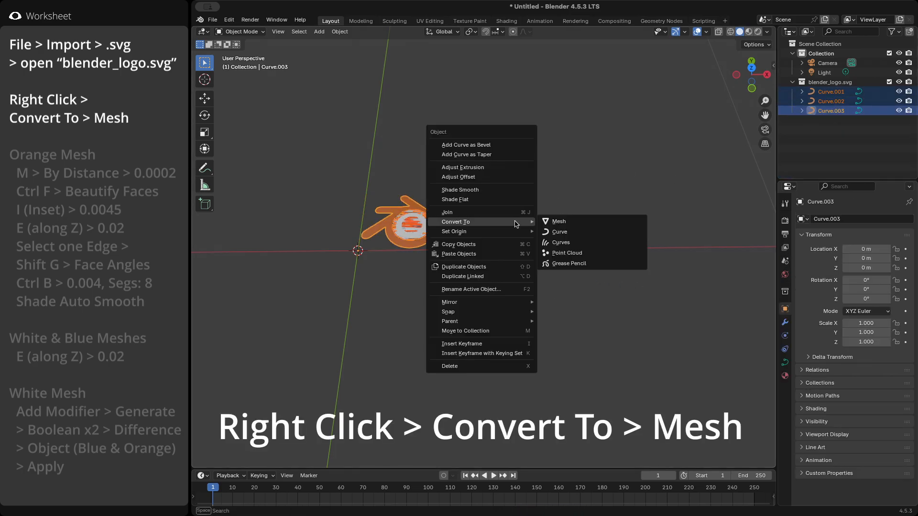
pyautogui.click(609, 223)
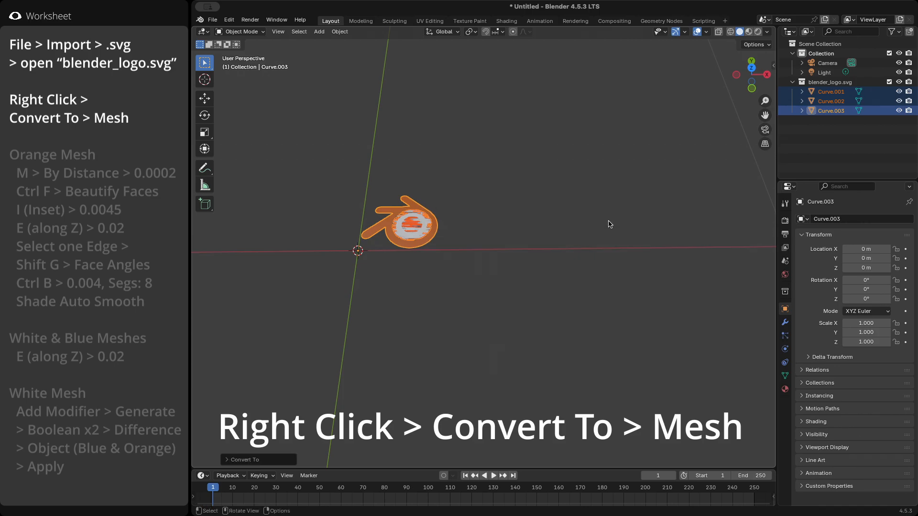
pyautogui.click(730, 177)
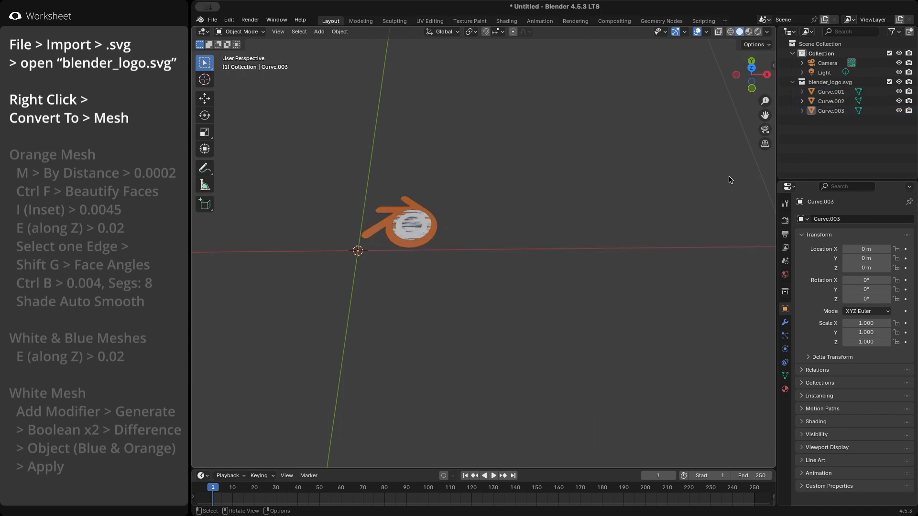
# Hide Curve.001 and Curve.002 in the viewport and check the dimensions of the orange mesh Curve.003.
pyautogui.moveTo(899, 91); pyautogui.dragTo(899, 101)
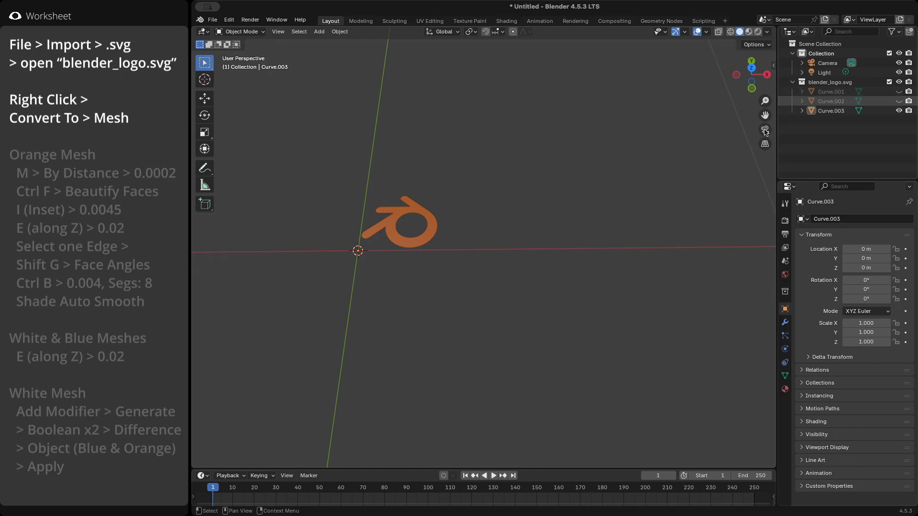
pyautogui.scroll(7, 367, 212)
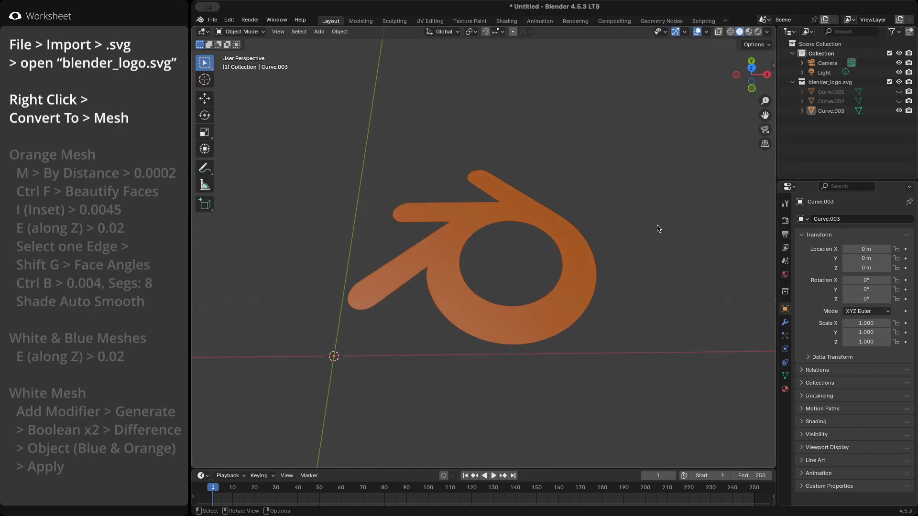
pyautogui.press('n')
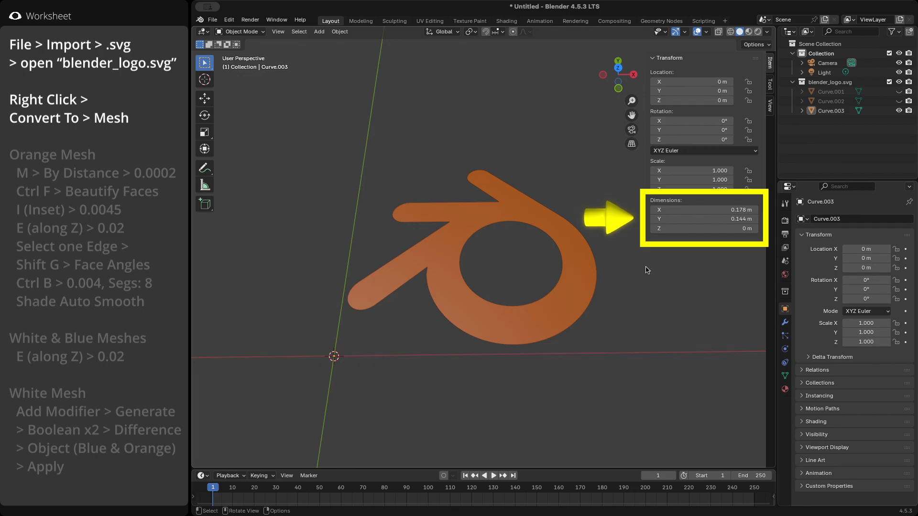
pyautogui.press('n')
# In Edit Mode, merge the orange mesh's vertices by distance at 0.0002 m, excluding those around the notch between the lowest arm and the ring.
pyautogui.press('Tab')
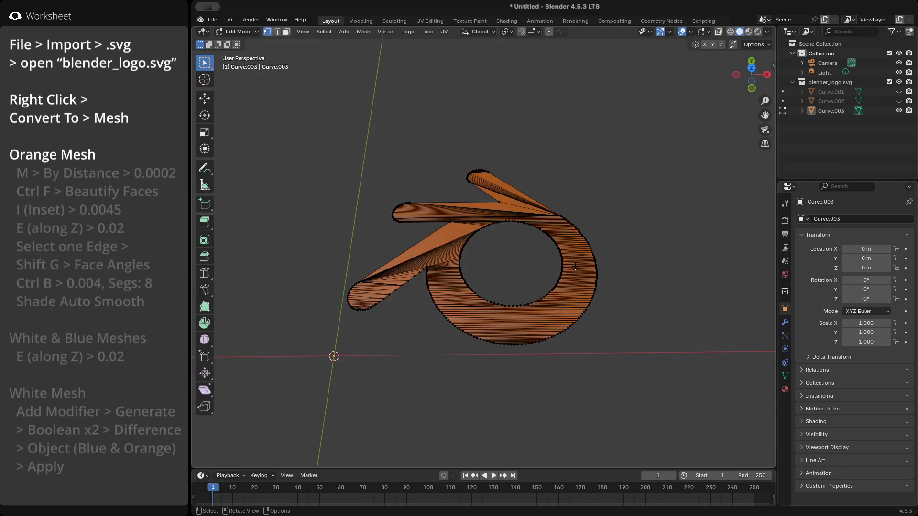
pyautogui.press('KP_7')
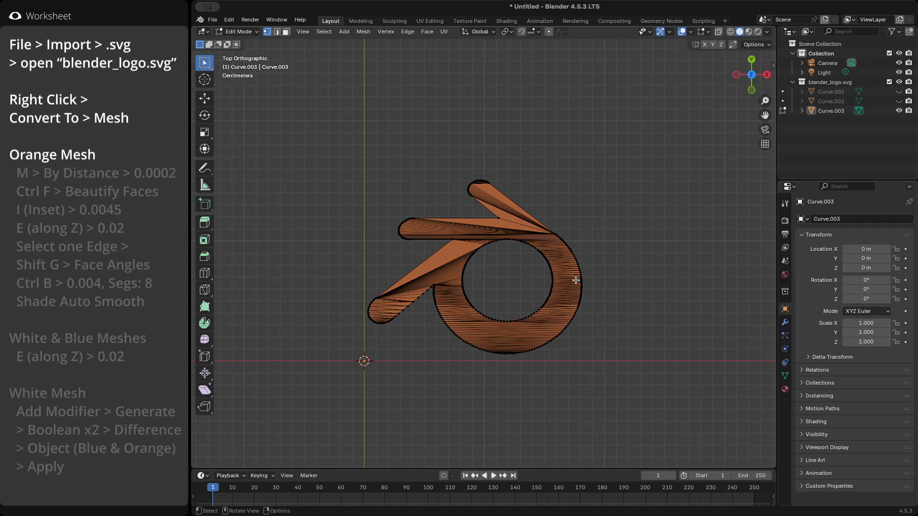
pyautogui.scroll(3, 515, 292)
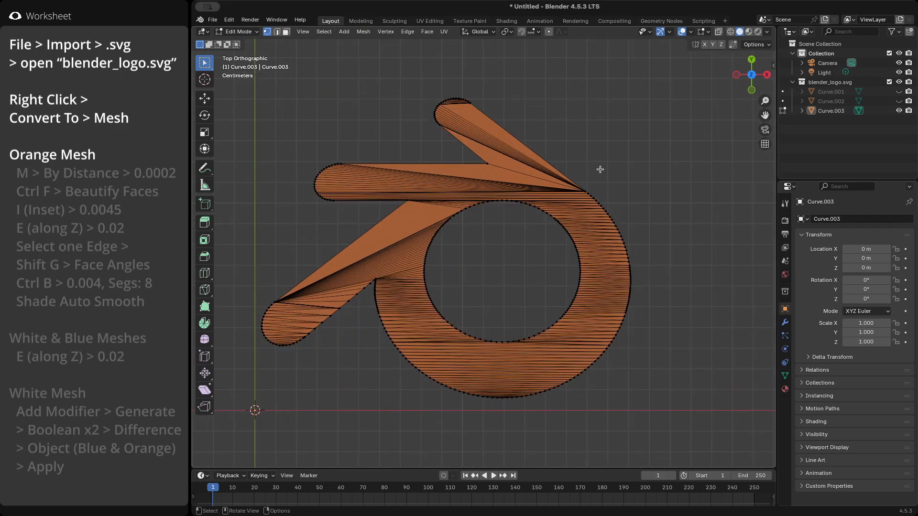
pyautogui.press('a')
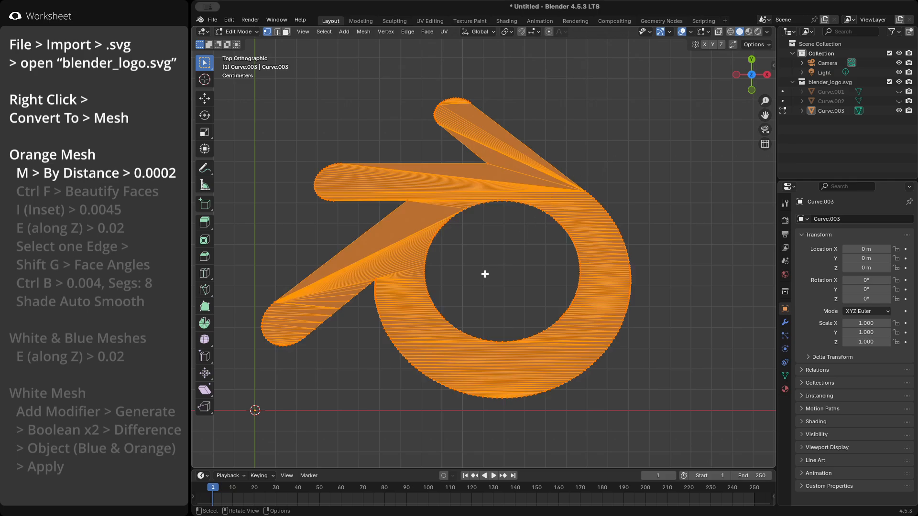
pyautogui.scroll(6, 363, 287)
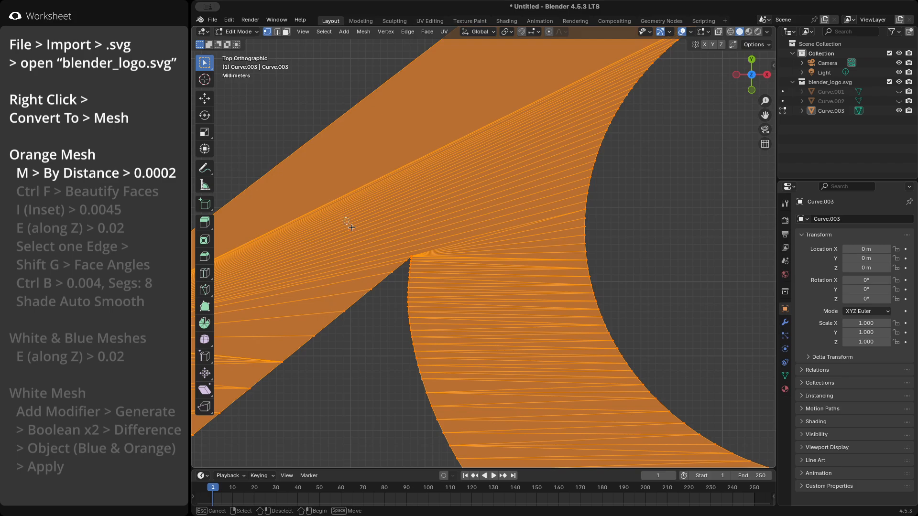
pyautogui.keyDown('ctrl'); pyautogui.moveTo(345, 219); pyautogui.dragTo(458, 335); pyautogui.keyUp('ctrl')
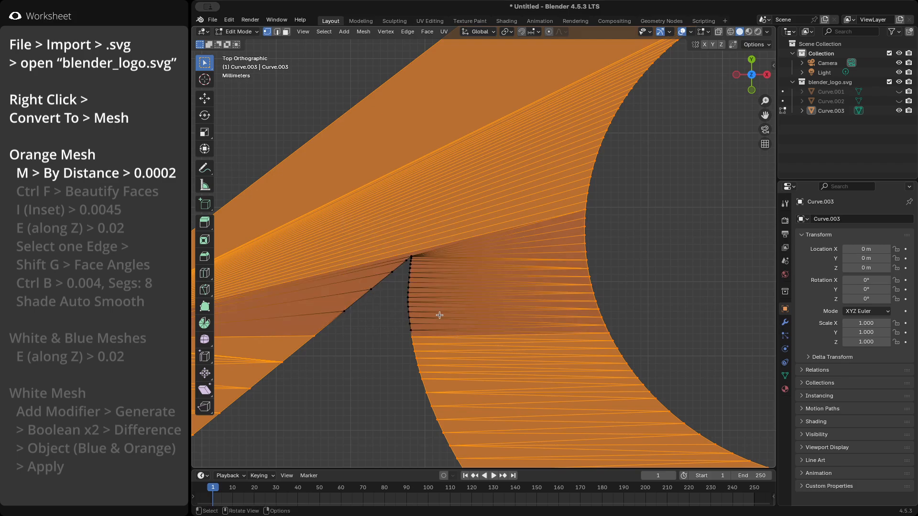
pyautogui.scroll(-6, 439, 315)
pyautogui.scroll(-1, 425, 375)
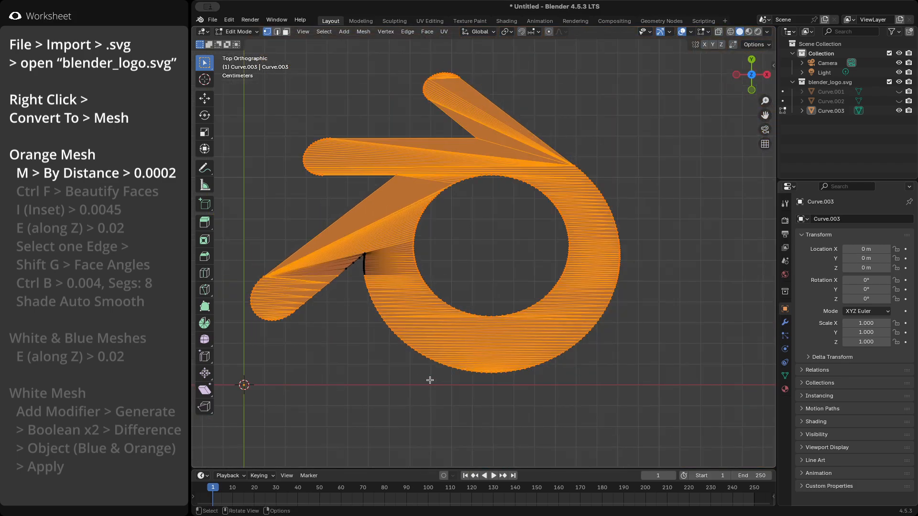
pyautogui.press('m')
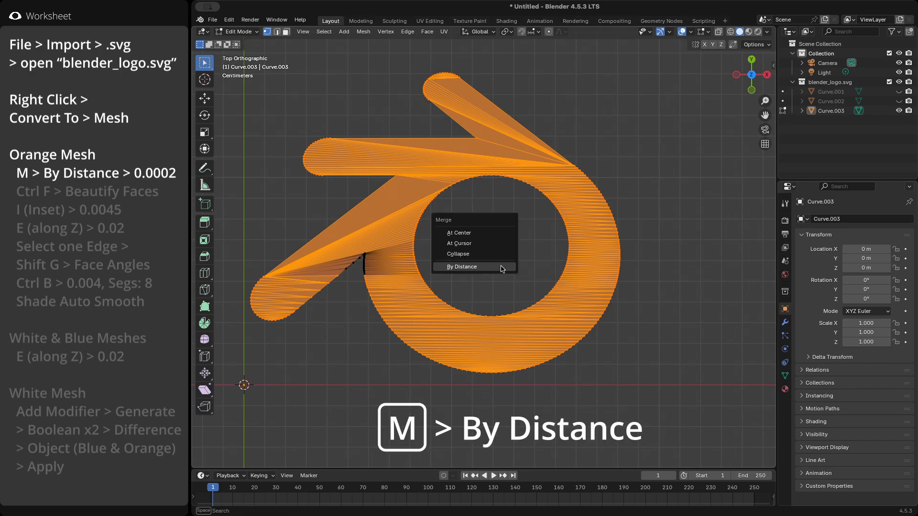
pyautogui.click(501, 266)
pyautogui.click(248, 459)
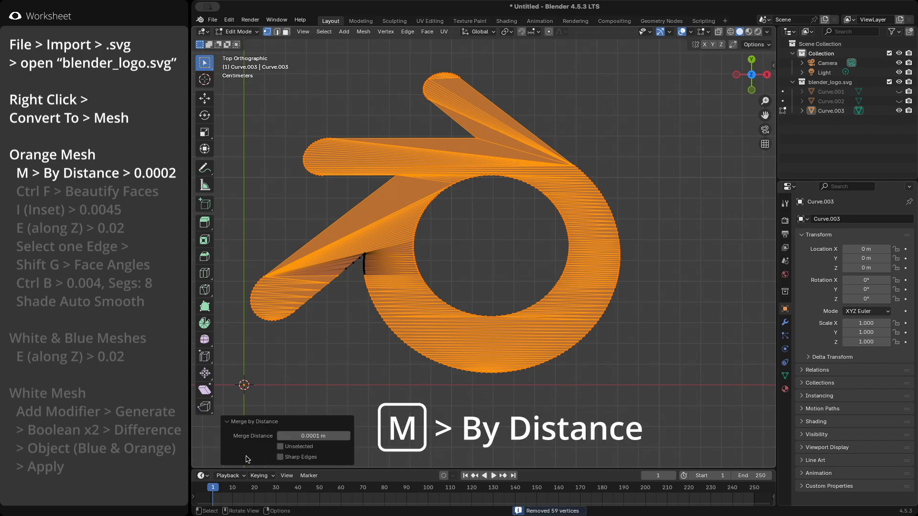
pyautogui.click(325, 436)
pyautogui.press('BackSpace')
pyautogui.write('.000')
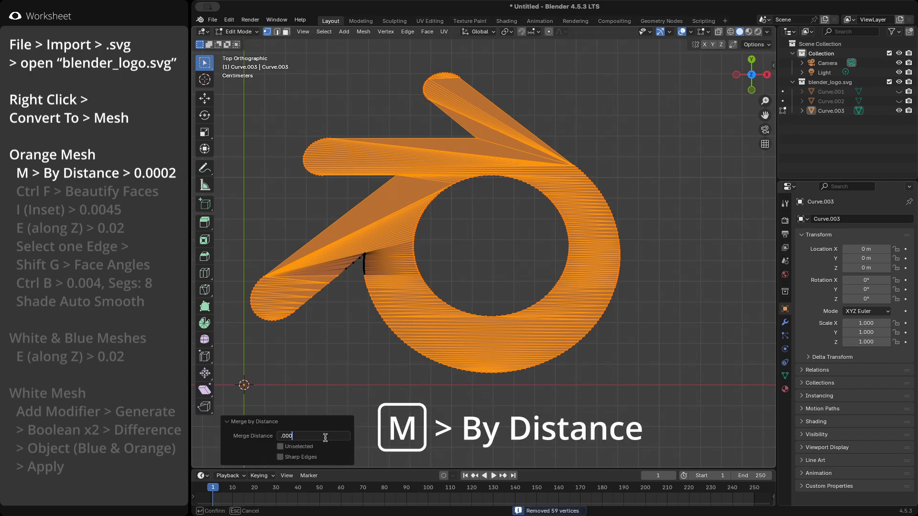
pyautogui.write('2')
pyautogui.press('Return')
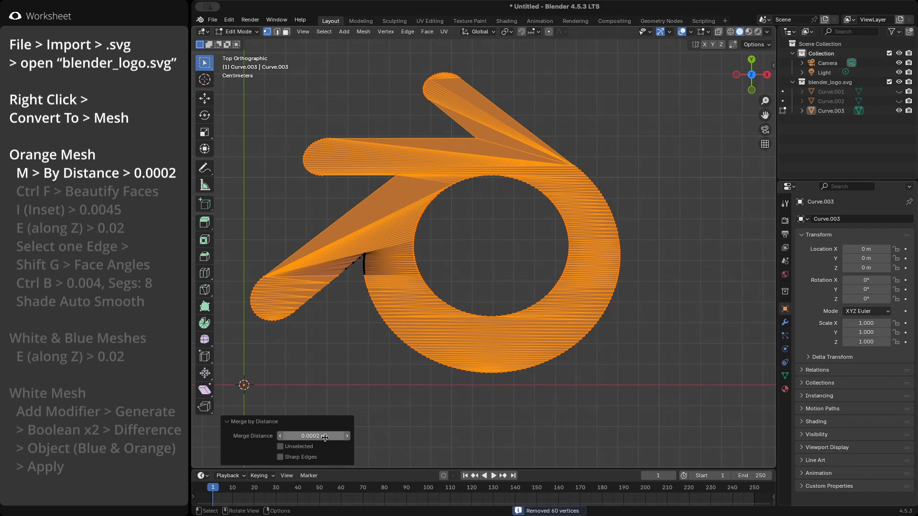
# Apply Beautify Faces to the entire orange mesh, inset its faces by 0.0045 m, and clear the selection.
pyautogui.press('a')
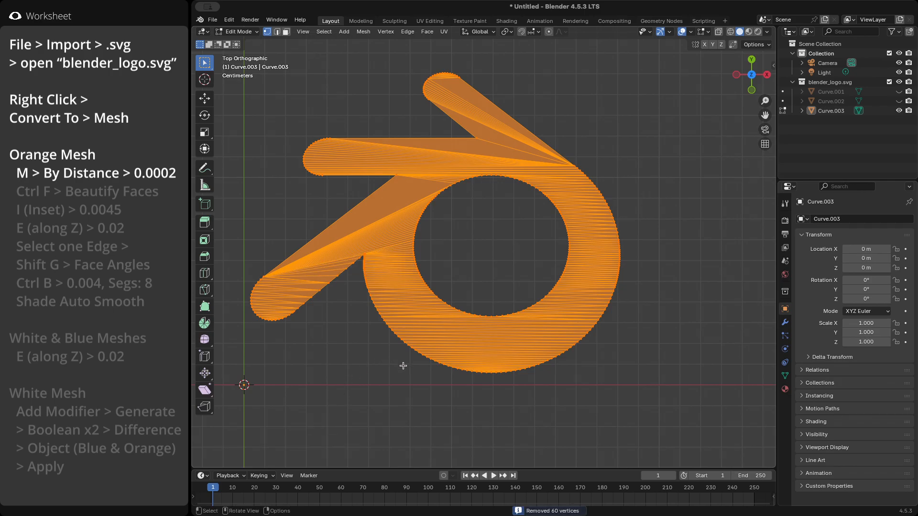
pyautogui.hotkey('ctrl', 'f')
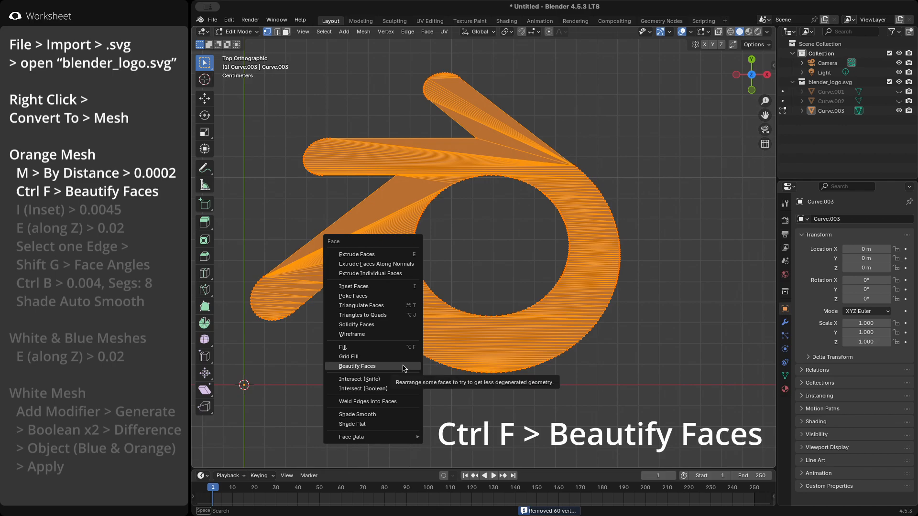
pyautogui.click(404, 367)
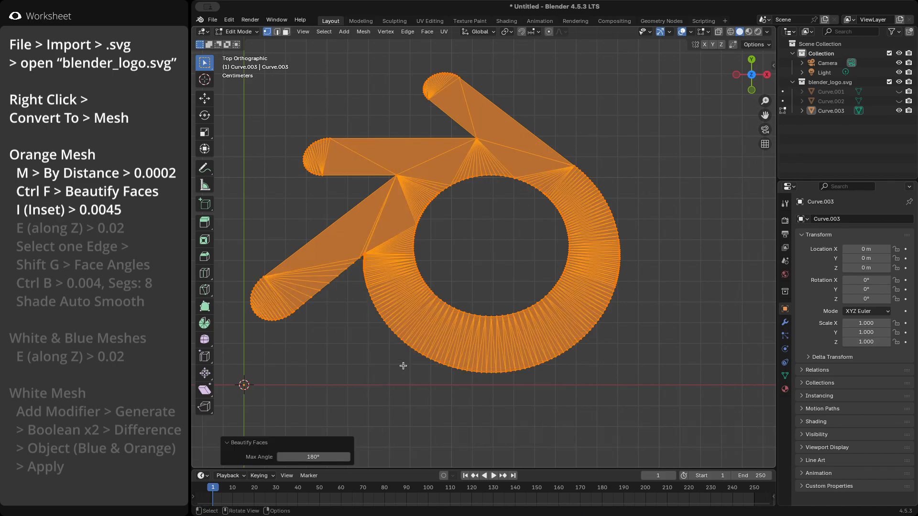
pyautogui.write('i')
pyautogui.write('.0045')
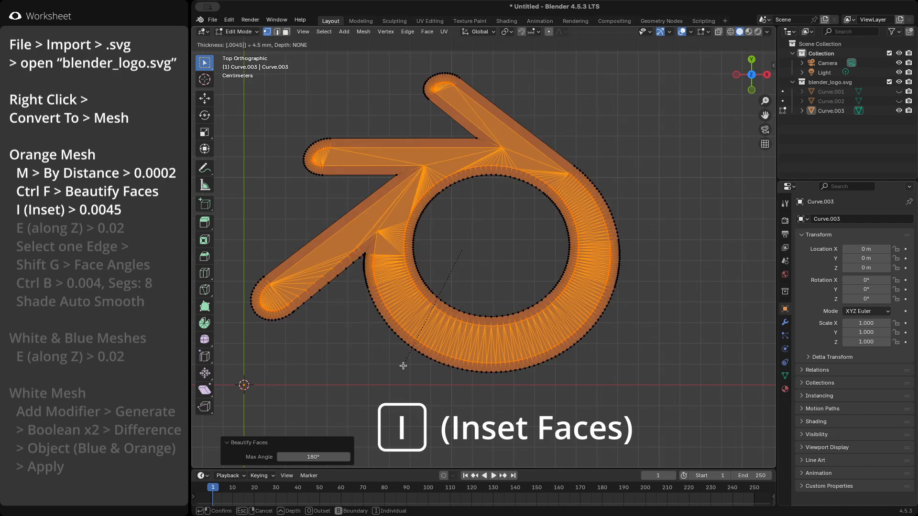
pyautogui.press('Return')
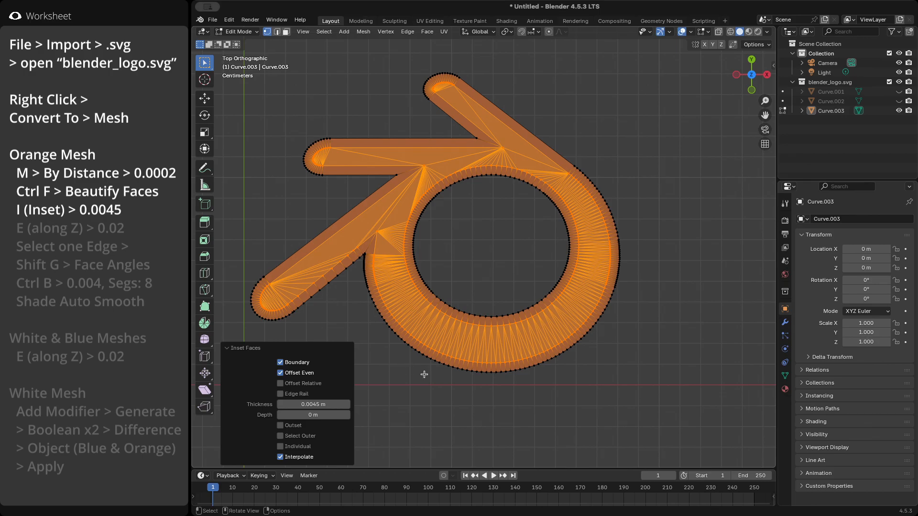
pyautogui.hotkey('alt', 'a')
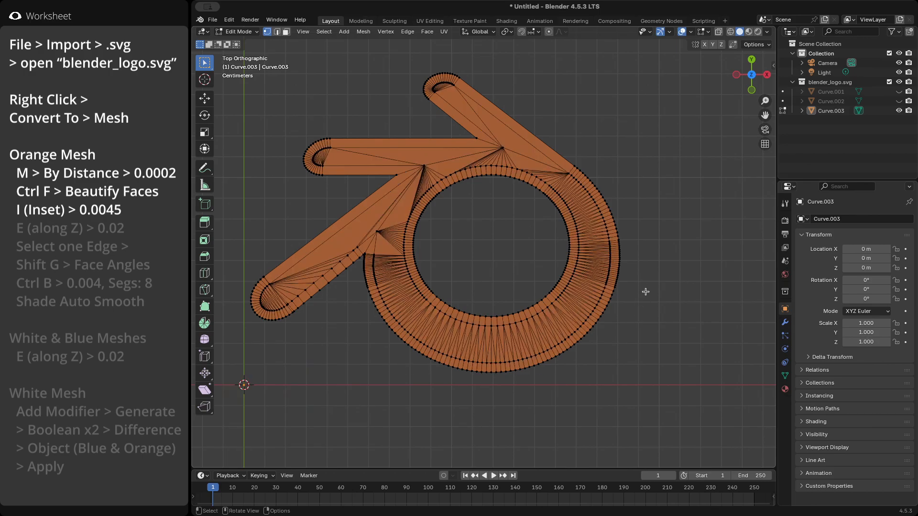
# Extrude the entire orange mesh 0.02 m along Z and clear the selection.
pyautogui.click(691, 32)
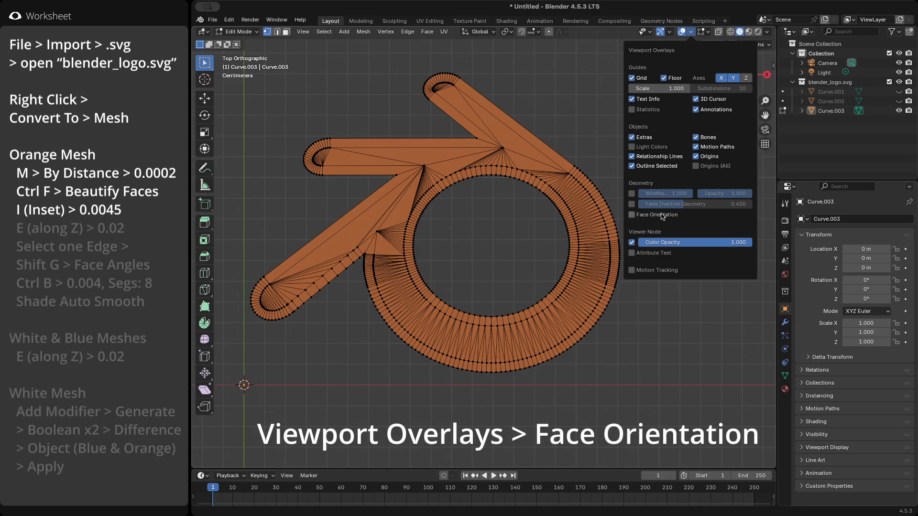
pyautogui.moveTo(502, 227)
pyautogui.mouseDown(button='middle')
pyautogui.moveTo(506, 124)
pyautogui.moveTo(505, 218)
pyautogui.mouseUp(button='middle')
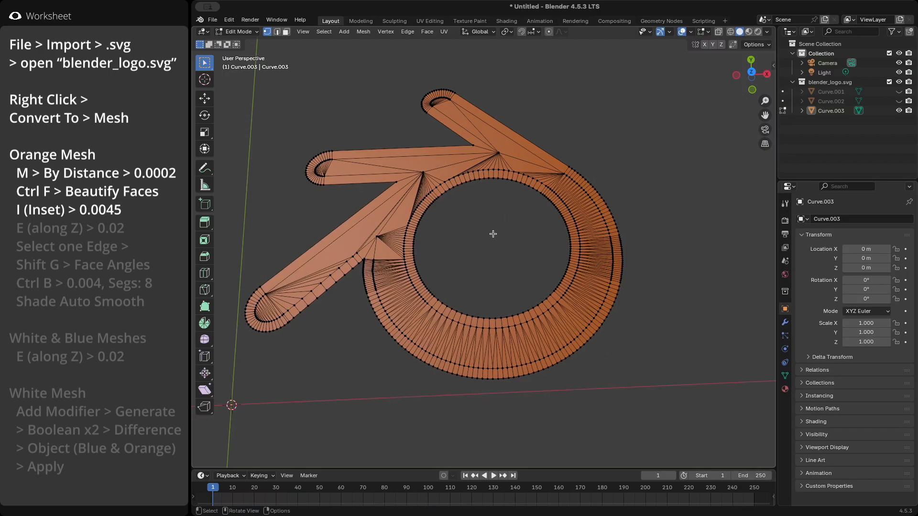
pyautogui.press('a')
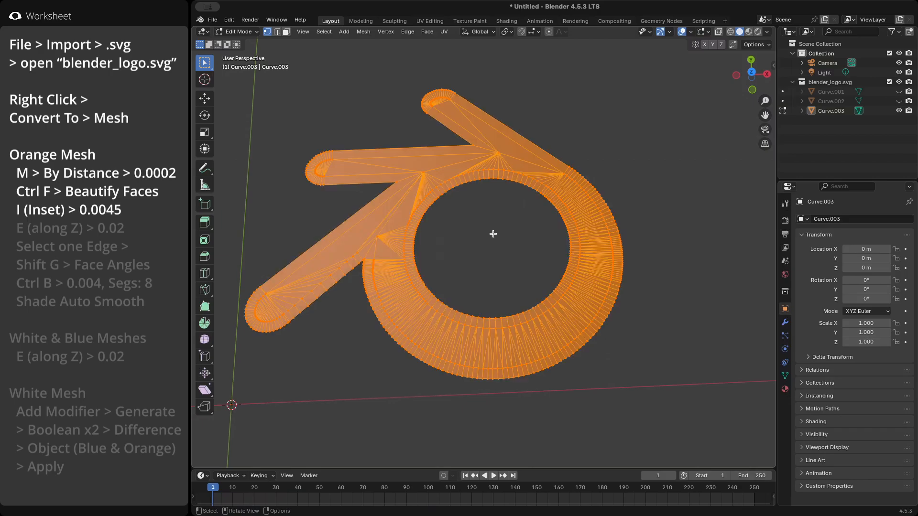
pyautogui.press('e')
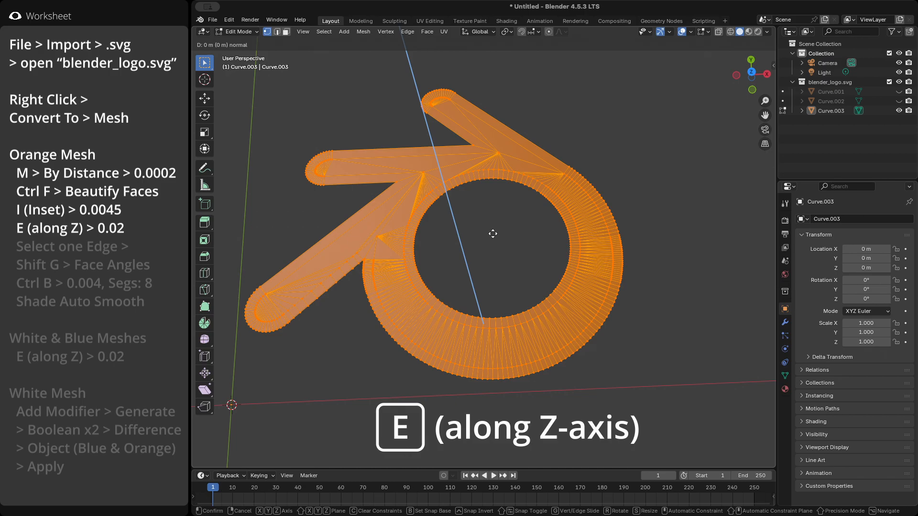
pyautogui.write('.02')
pyautogui.press('Return')
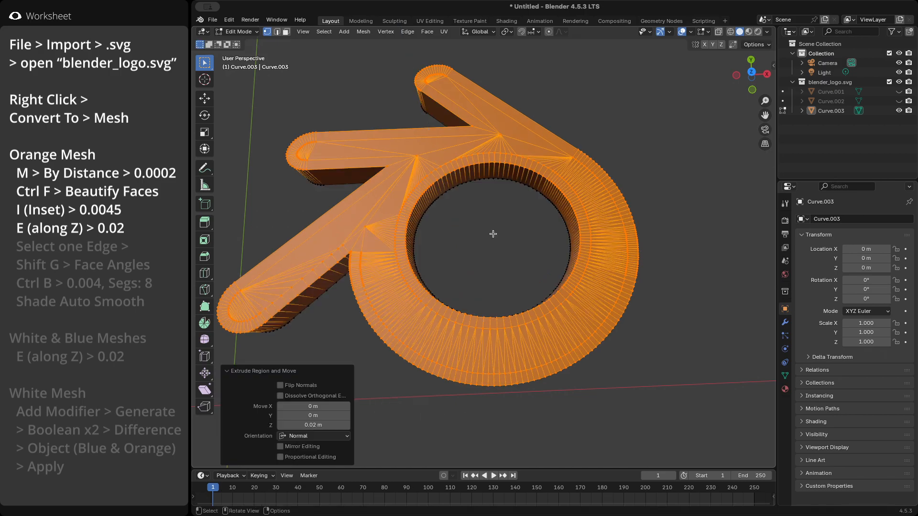
pyautogui.scroll(-3, 493, 233)
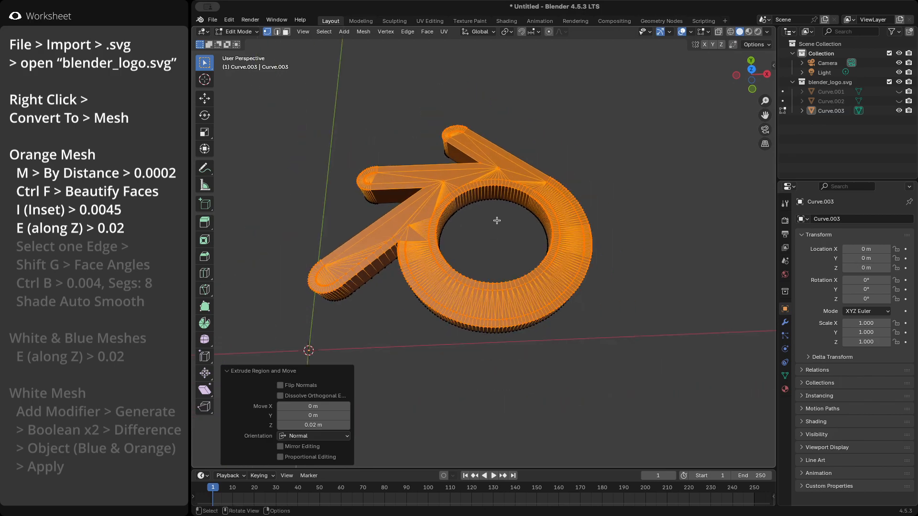
pyautogui.hotkey('alt', 'a')
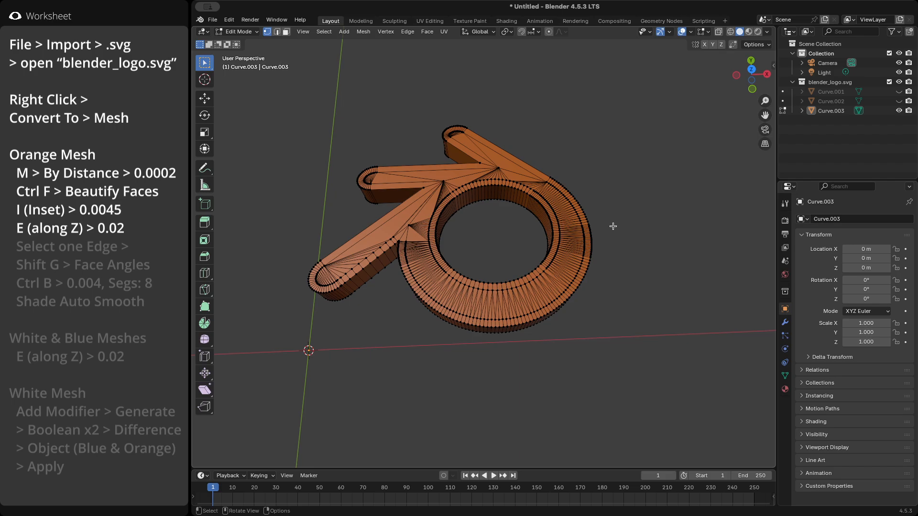
# In edge select mode, pick one outer rim edge on the lowest arm and select all edges with similar face angles.
pyautogui.press('2')
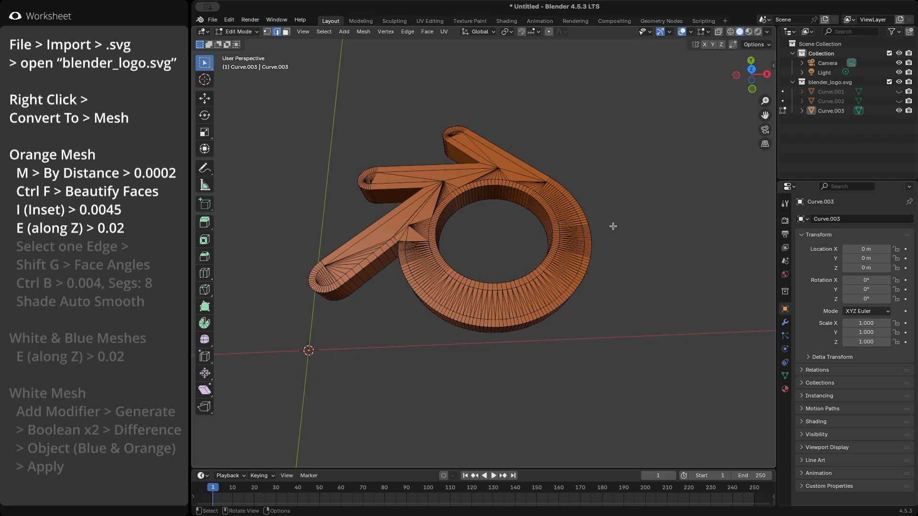
pyautogui.click(373, 260)
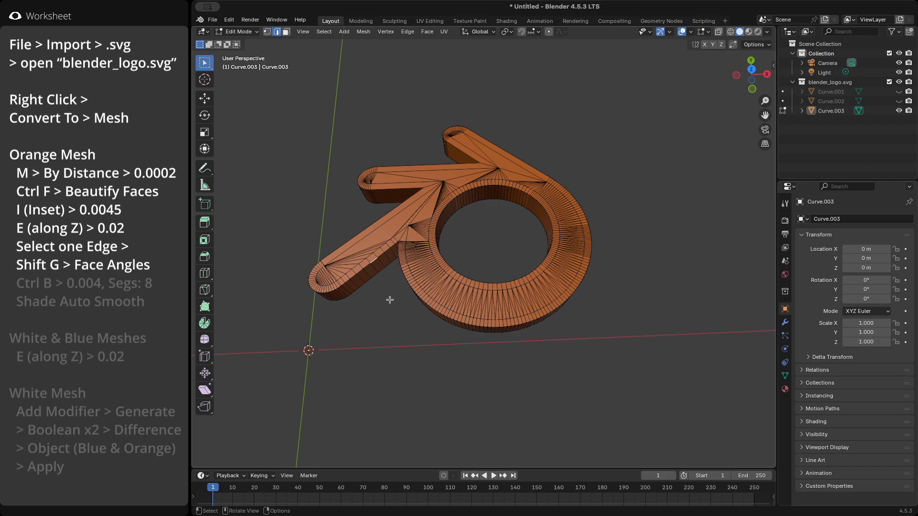
pyautogui.hotkey('shift', 'g')
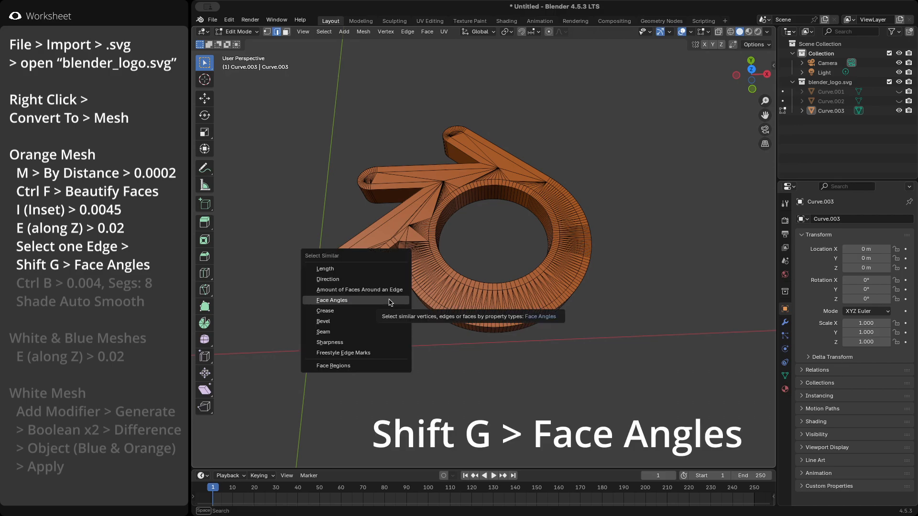
pyautogui.click(390, 300)
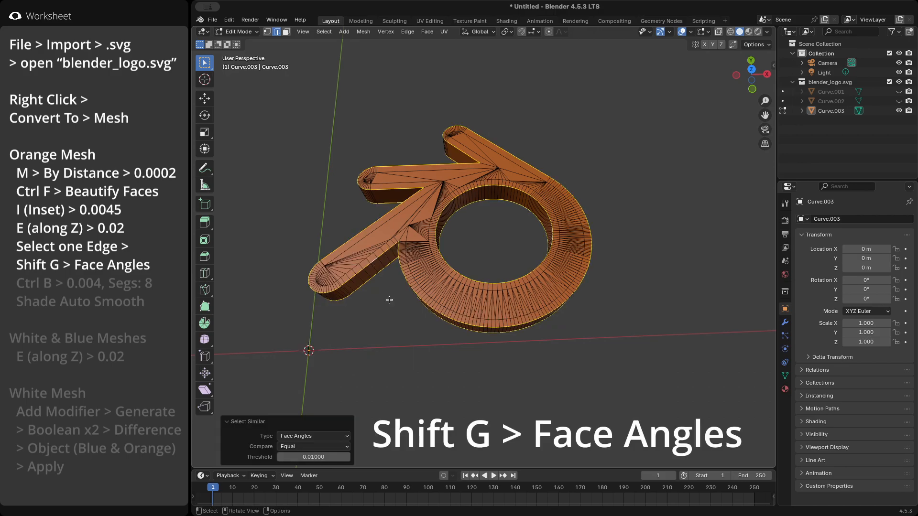
# Switch to wireframe shading in top view and deselect the edges around the central hole.
pyautogui.press('z')
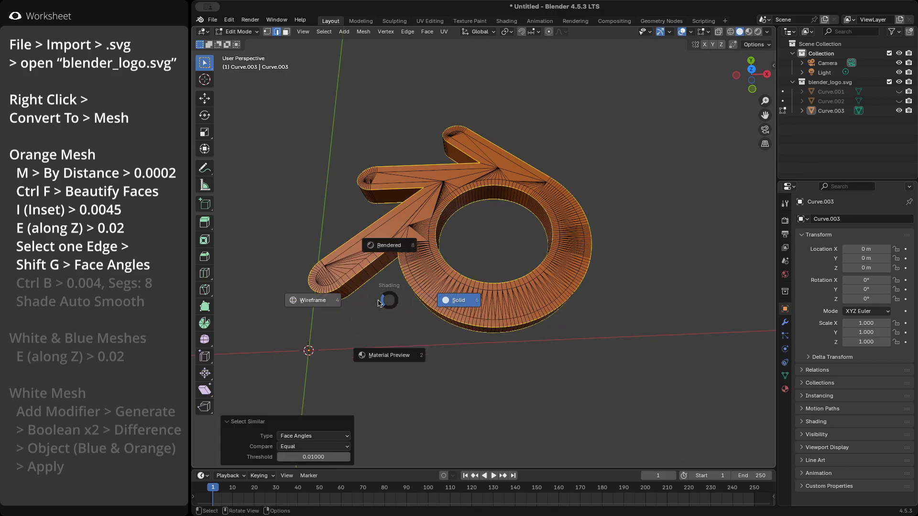
pyautogui.click(347, 300)
pyautogui.press('KP_7')
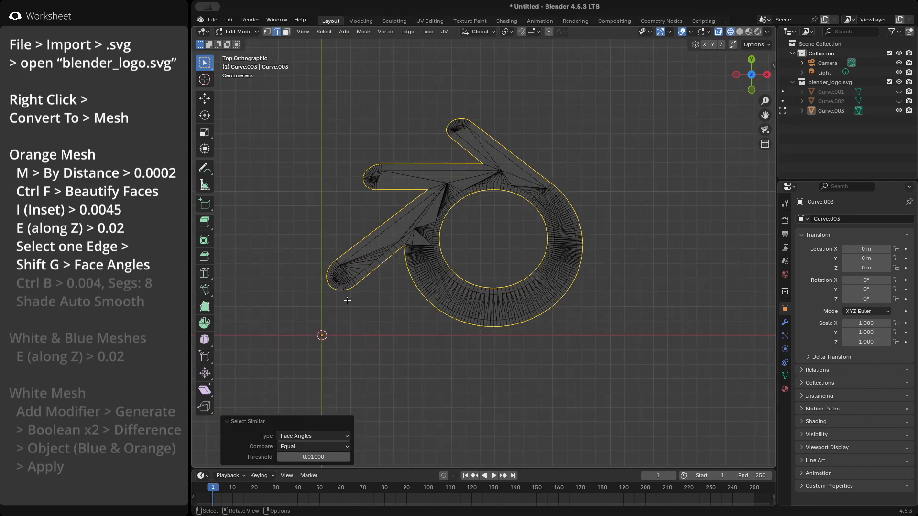
pyautogui.keyDown('ctrl'); pyautogui.moveTo(436, 186); pyautogui.dragTo(551, 293); pyautogui.keyUp('ctrl')
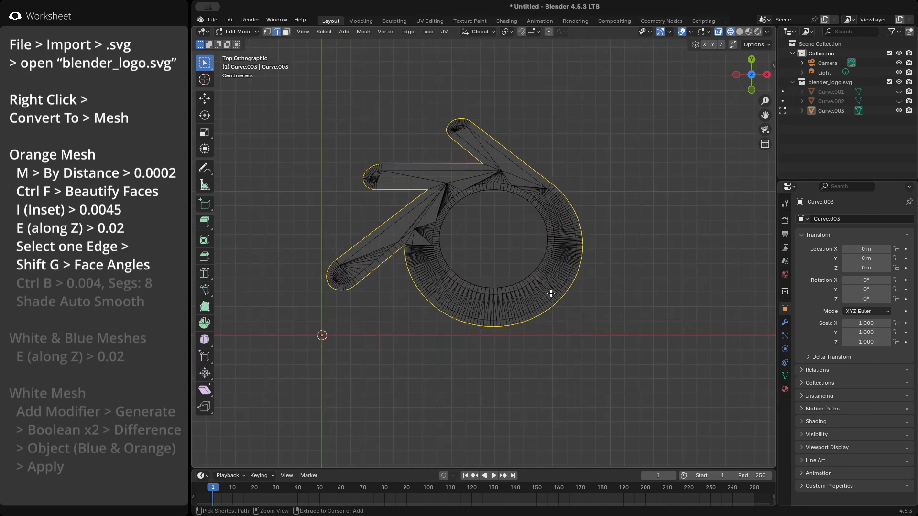
# Bevel the selected outer edges by 0.004 m with 8 segments and return to solid shading.
pyautogui.moveTo(471, 300); pyautogui.dragTo(470, 264, button='middle')
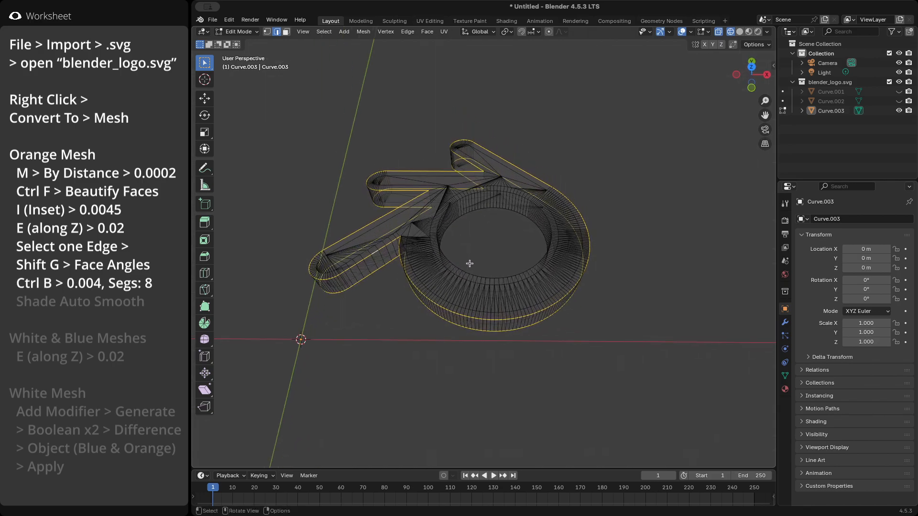
pyautogui.hotkey('ctrl', 'b')
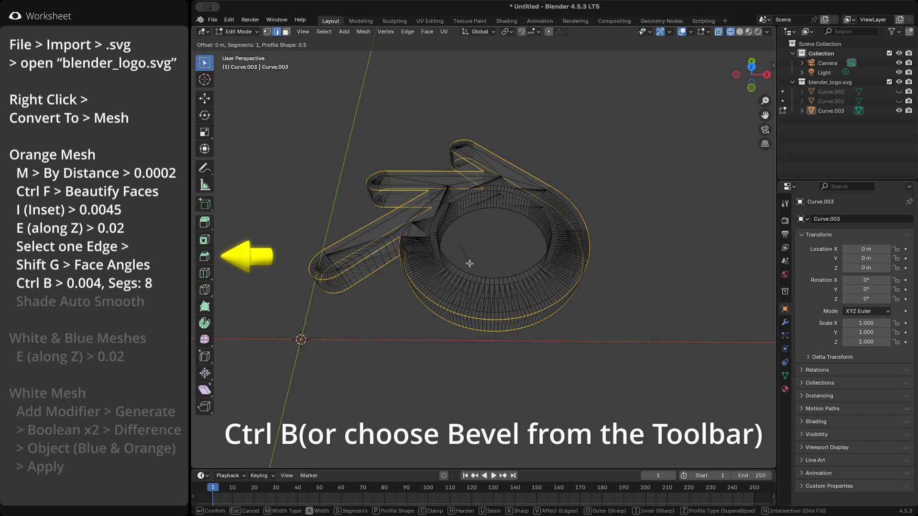
pyautogui.write('0.004')
pyautogui.press('Return')
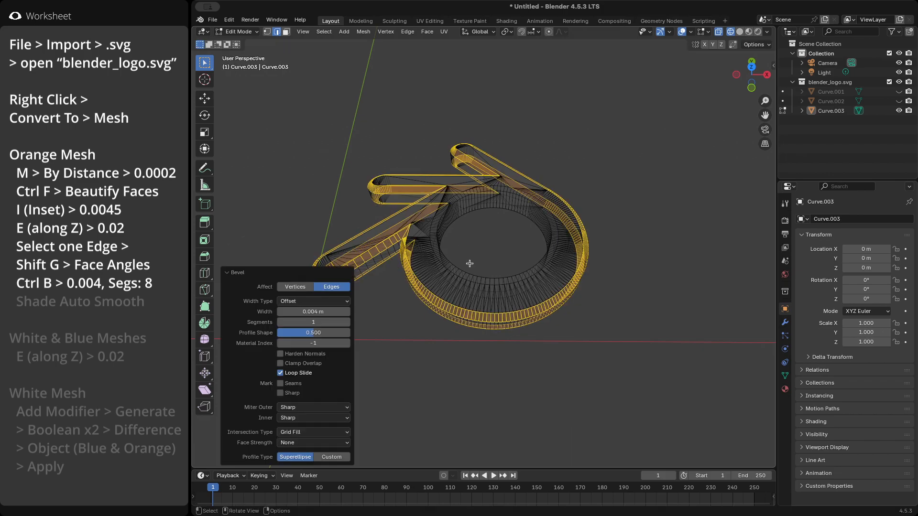
pyautogui.click(327, 324)
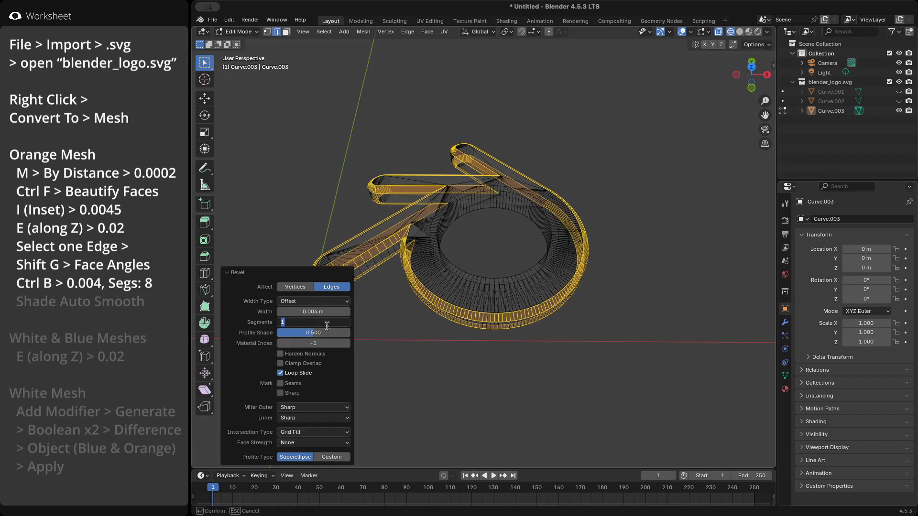
pyautogui.press('Return')
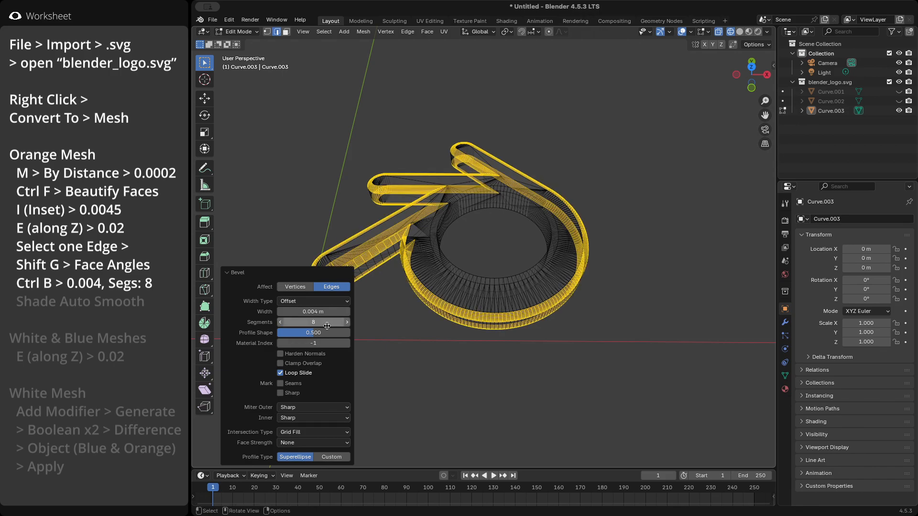
pyautogui.click(623, 323)
pyautogui.press('z')
pyautogui.click(683, 323)
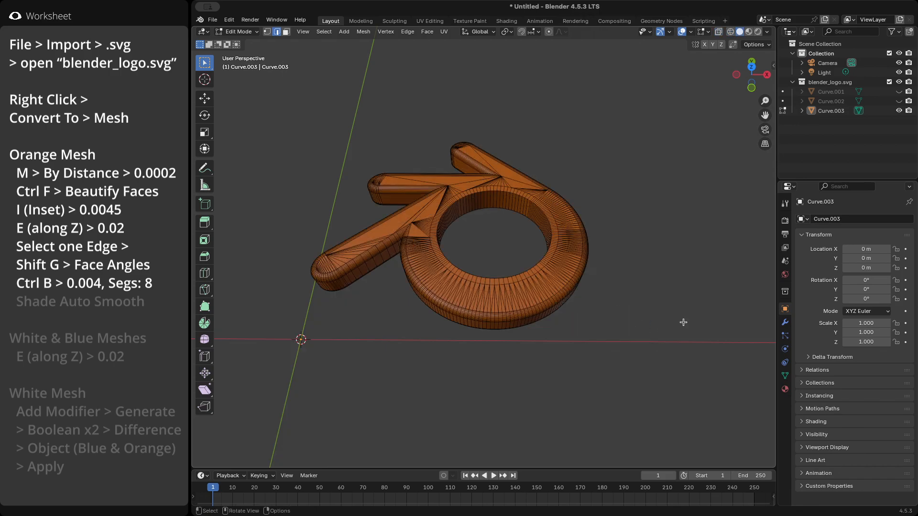
# Return to Object Mode and apply Shade Auto Smooth to the orange mesh.
pyautogui.press('Tab')
pyautogui.rightClick(582, 237)
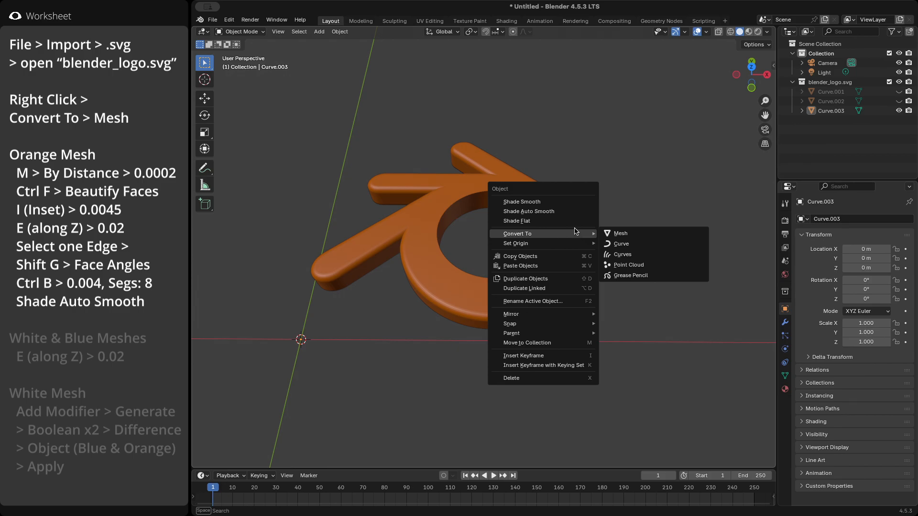
pyautogui.click(571, 217)
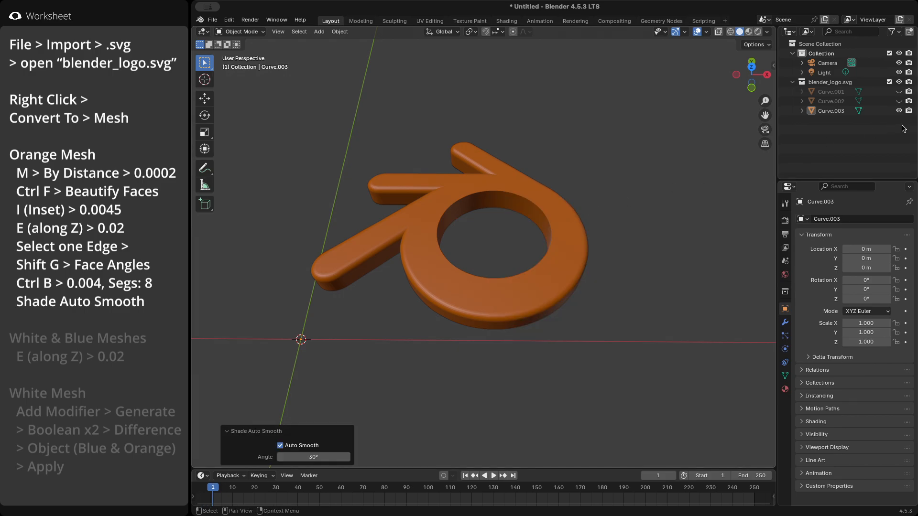
# Hide Curve.003, unhide Curve.001 and Curve.002, and extrude the white disc Curve.001 by 0.02 m along Z.
pyautogui.click(898, 111)
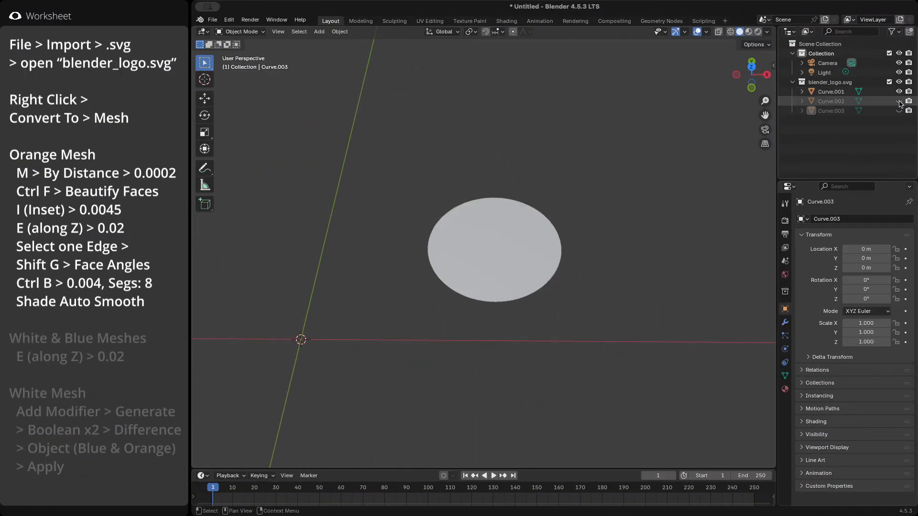
pyautogui.click(899, 101)
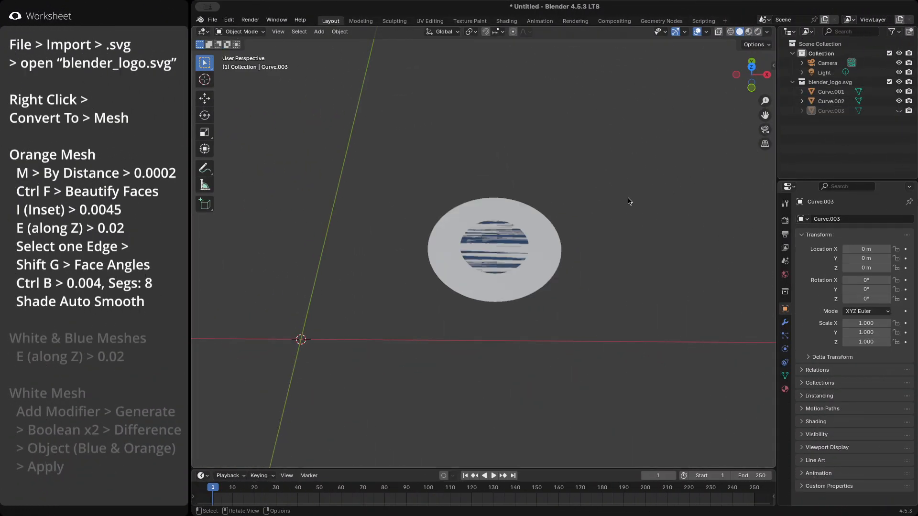
pyautogui.click(555, 248)
pyautogui.press('Tab')
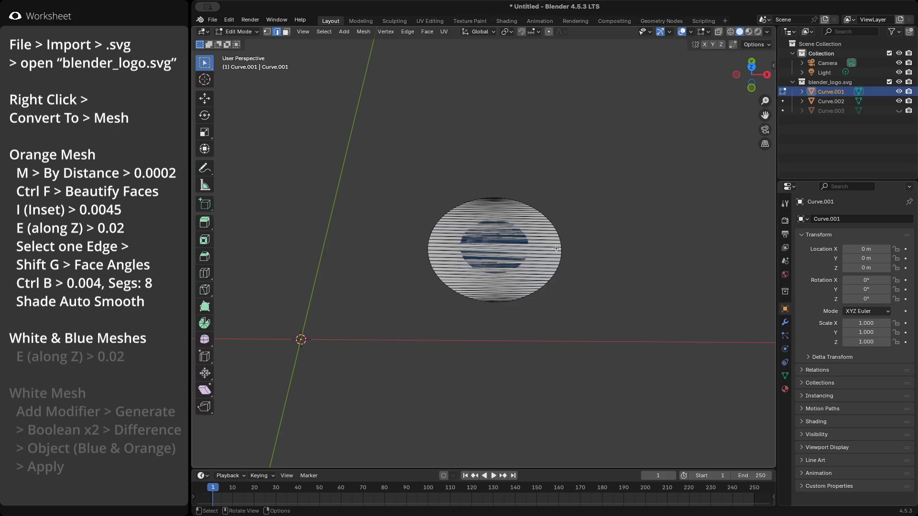
pyautogui.write('aez0.02')
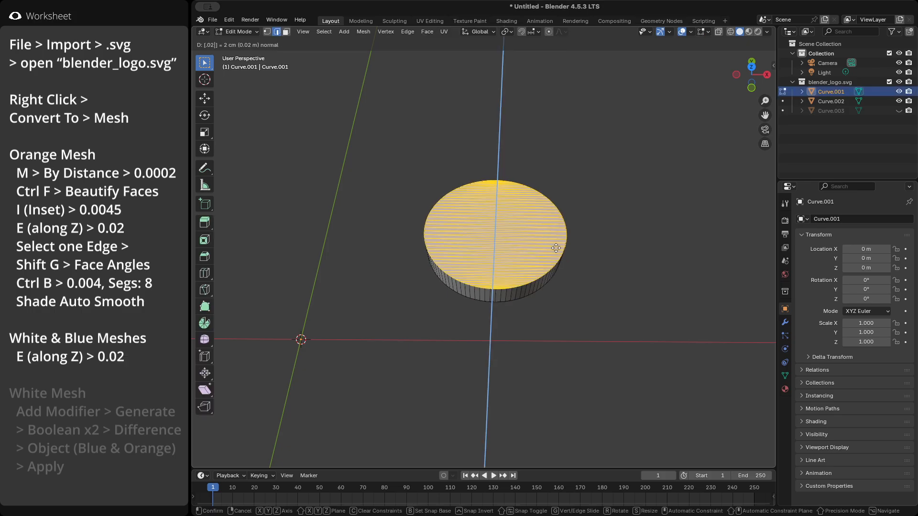
pyautogui.press('Return')
pyautogui.press('Tab')
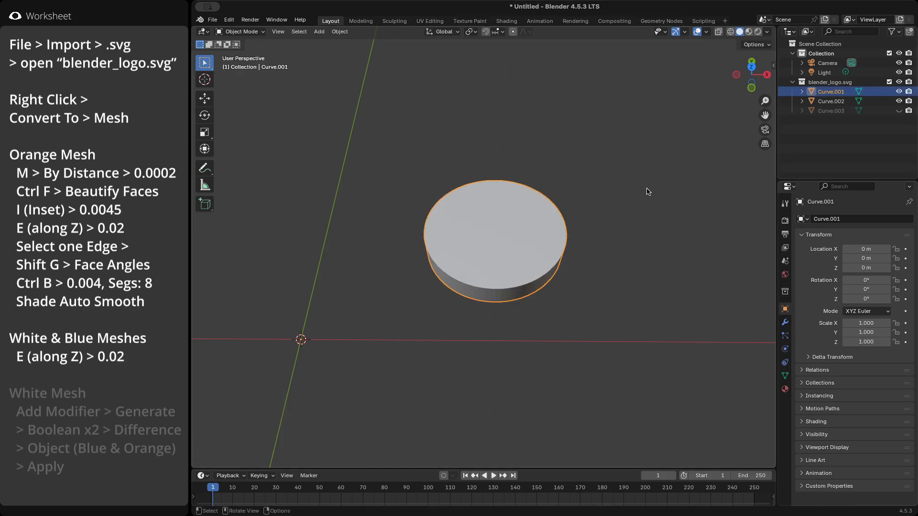
# Hide the white disc Curve.001 and extrude the blue disc Curve.002 by 0.02 m along Z.
pyautogui.click(899, 91)
pyautogui.click(511, 249)
pyautogui.press('Tab')
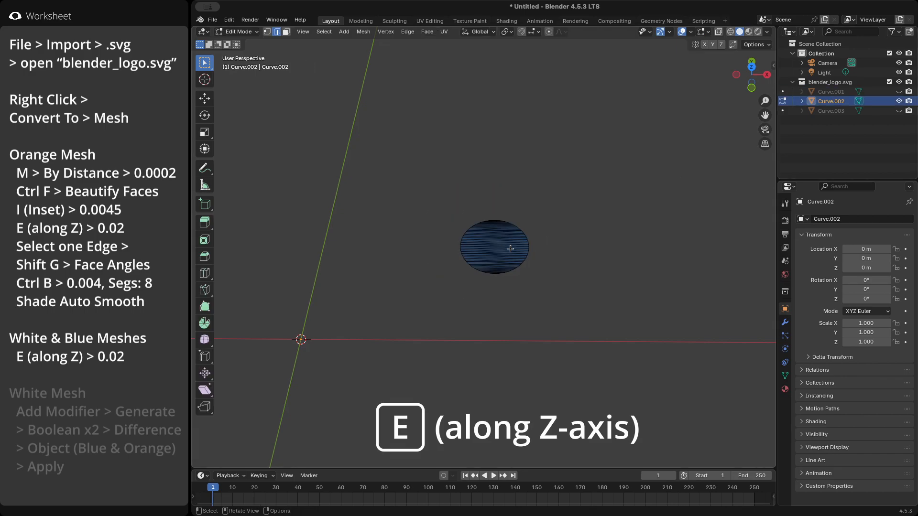
pyautogui.write('ae0.02')
pyautogui.press('Return')
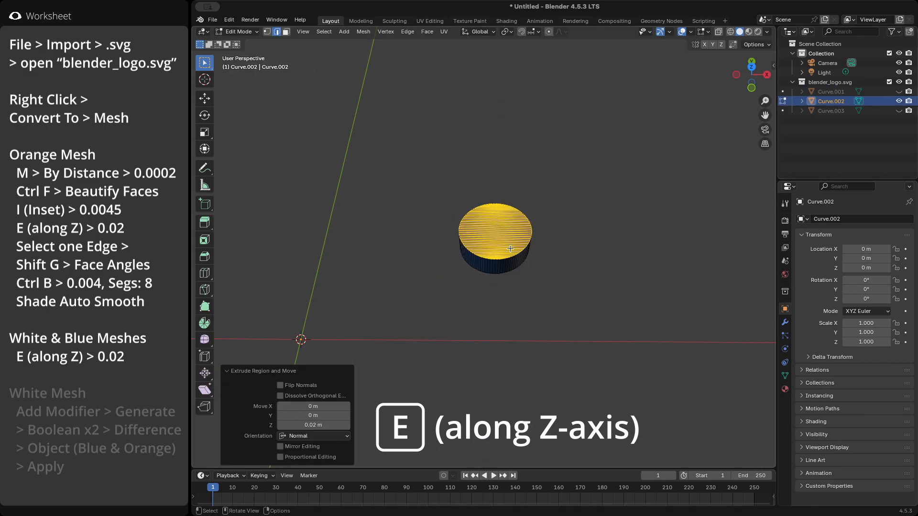
pyautogui.press('Tab')
# Unhide Curve.001 and Curve.003, and add a Boolean modifier to the white disc Curve.001.
pyautogui.click(900, 92)
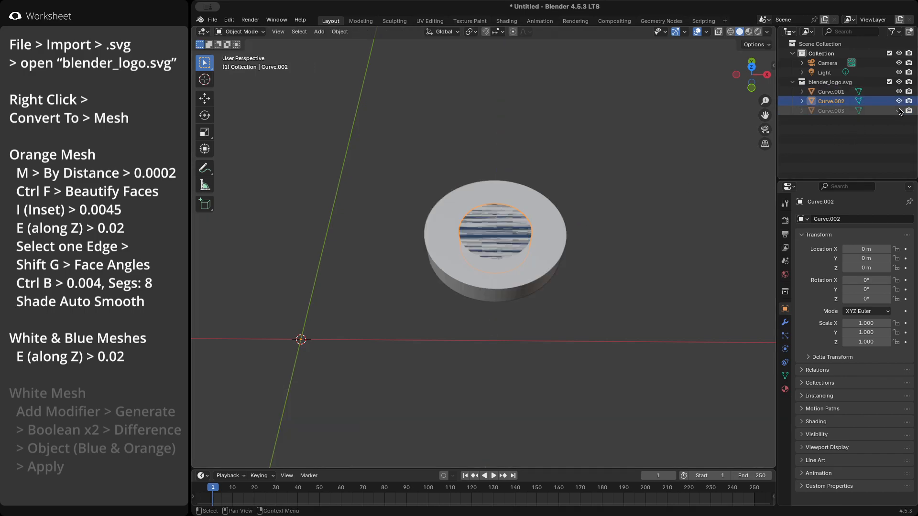
pyautogui.click(899, 111)
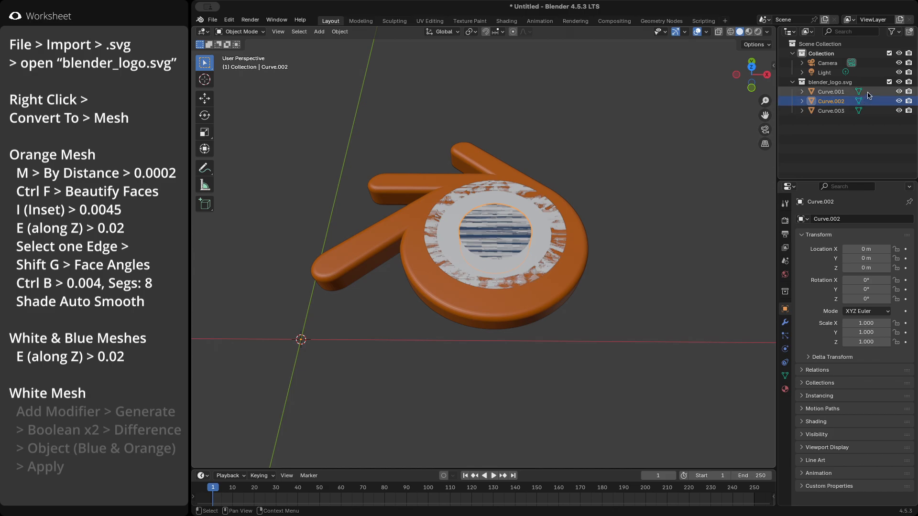
pyautogui.click(858, 92)
pyautogui.click(785, 324)
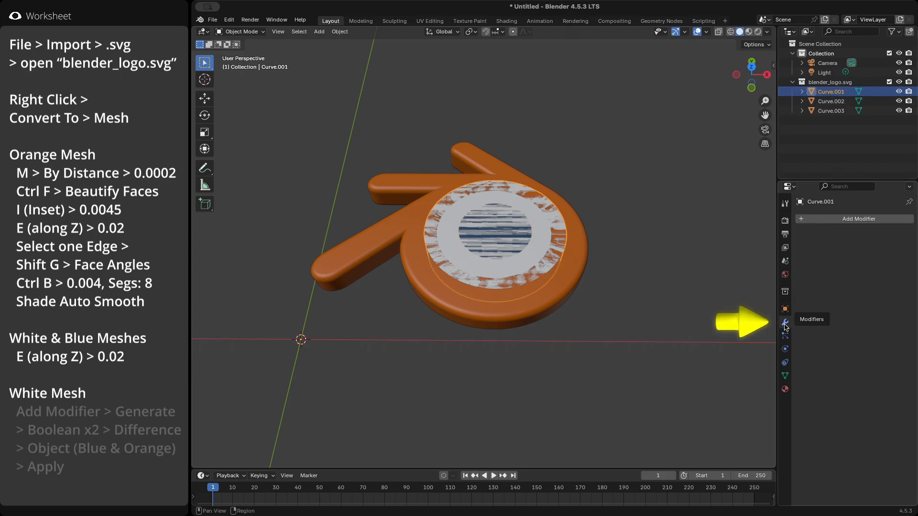
pyautogui.click(894, 224)
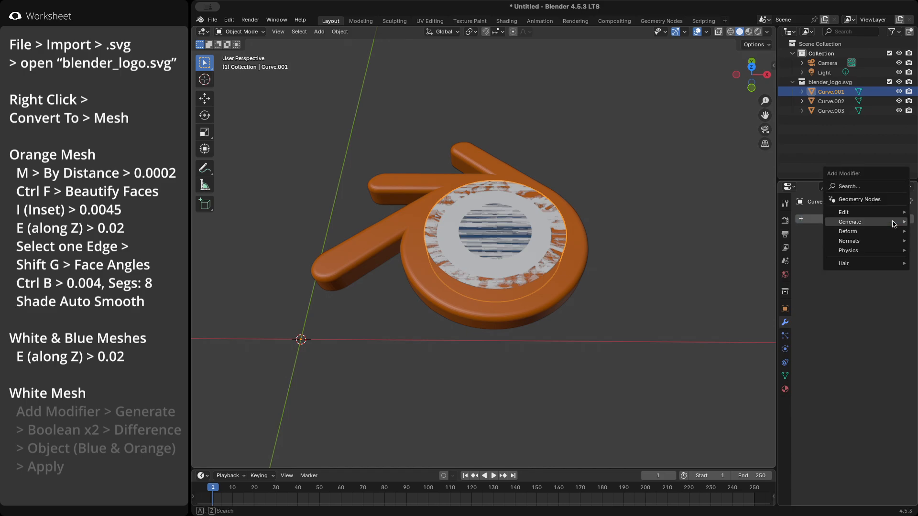
pyautogui.moveTo(891, 223)
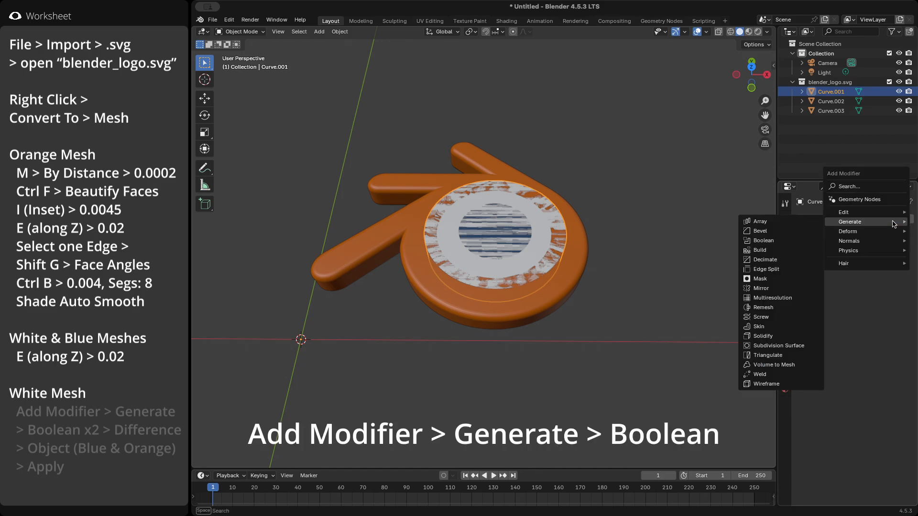
pyautogui.click(794, 240)
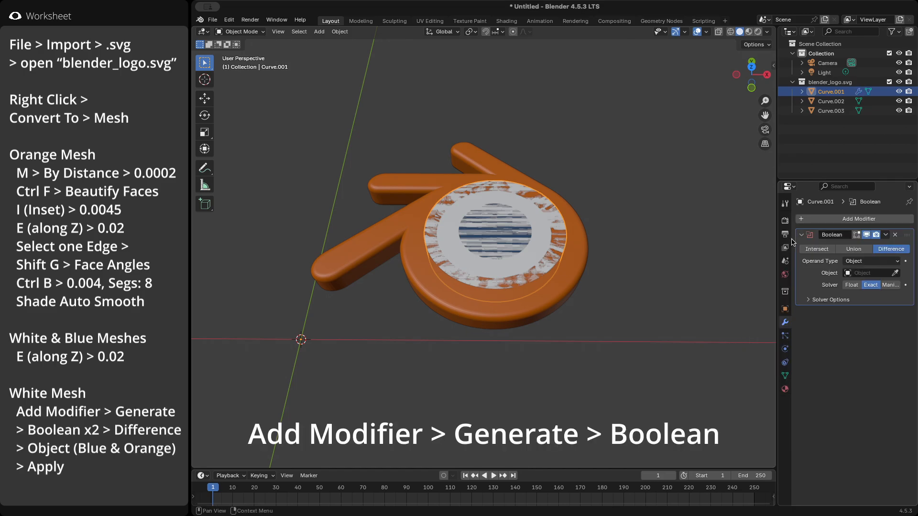
# Duplicate the white disc's Boolean modifier and set Curve.002 and Curve.003 as the cutting objects of the two Difference modifiers.
pyautogui.click(885, 235)
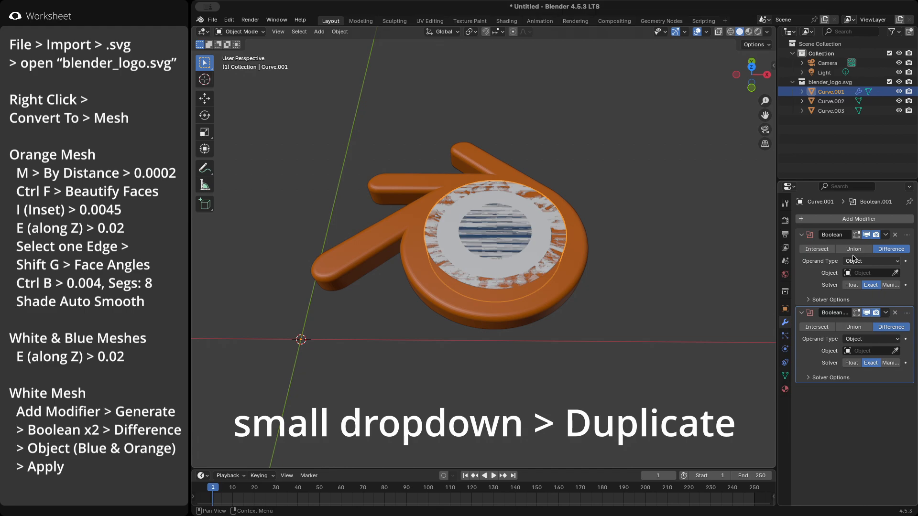
pyautogui.click(896, 273)
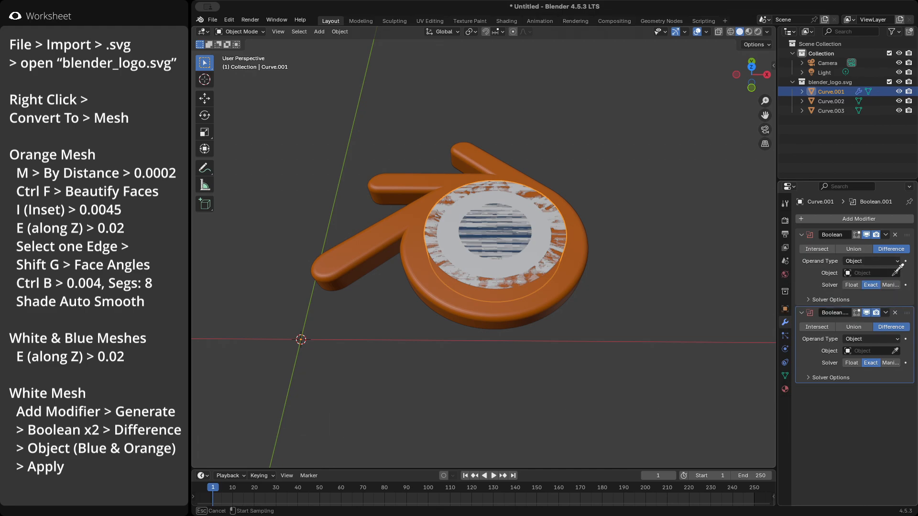
pyautogui.click(835, 100)
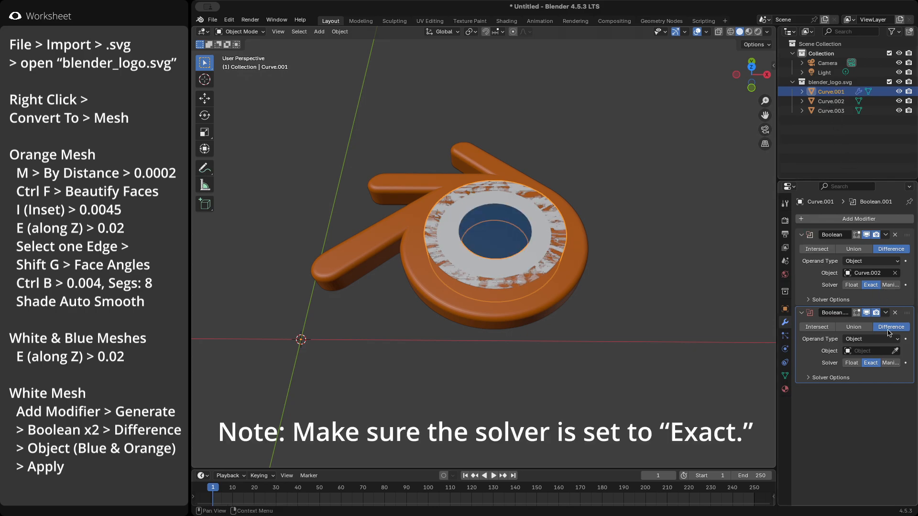
pyautogui.click(834, 110)
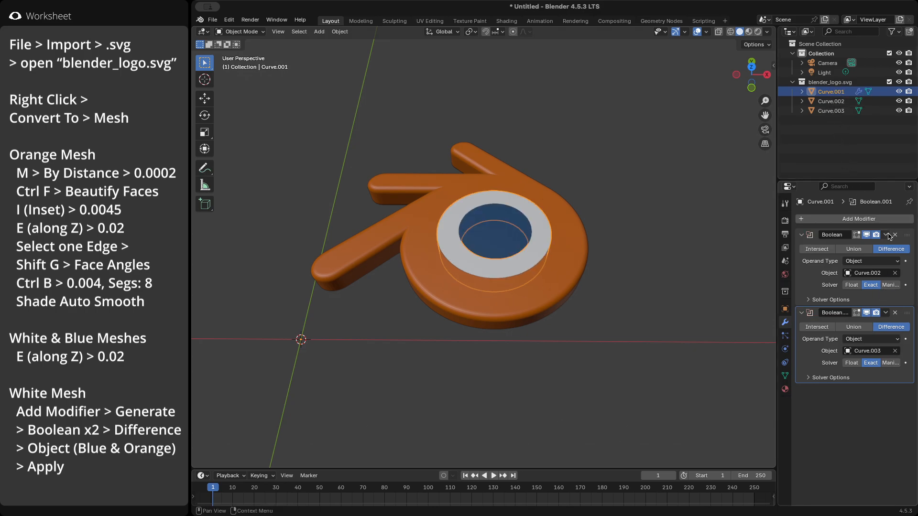
# Apply both Boolean modifiers on the white disc Curve.001.
pyautogui.click(887, 236)
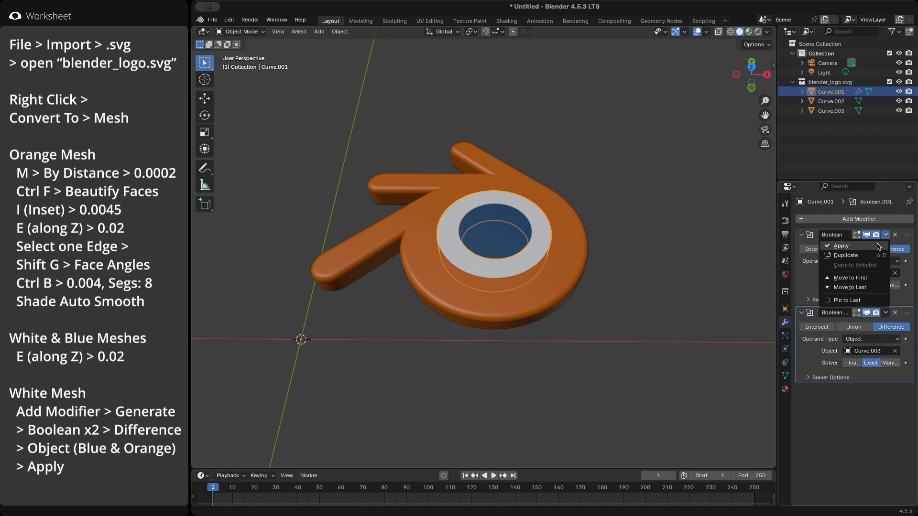
pyautogui.click(881, 246)
pyautogui.click(886, 234)
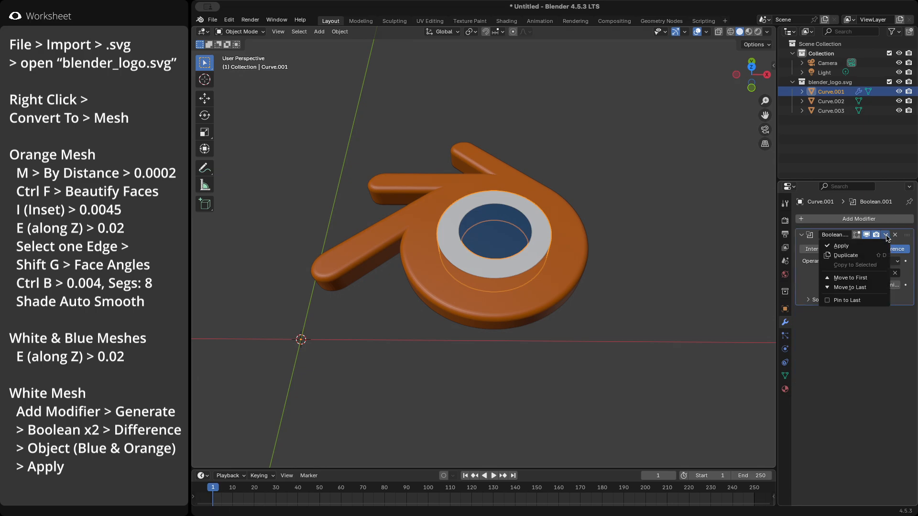
pyautogui.click(881, 245)
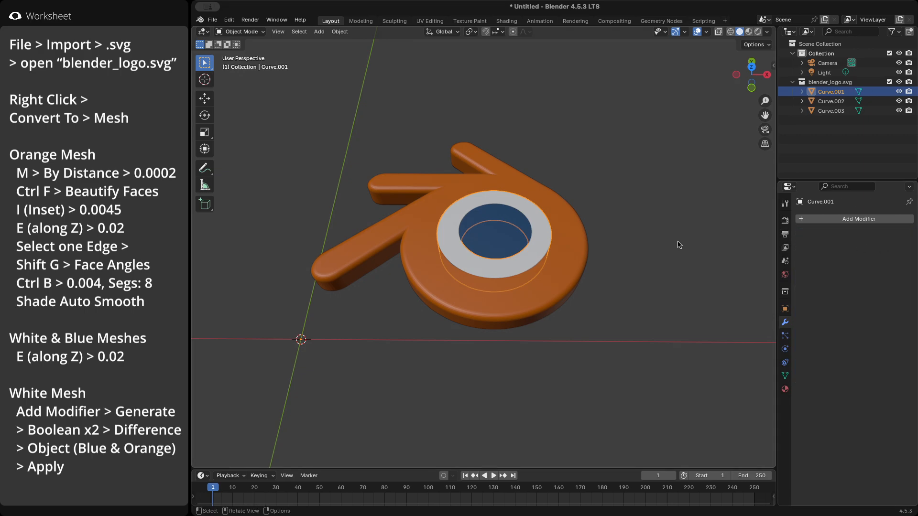
# Parent the orange mesh and the white ring to the blue disc Curve.002 using the Object parent type.
pyautogui.click(653, 251)
pyautogui.click(568, 258)
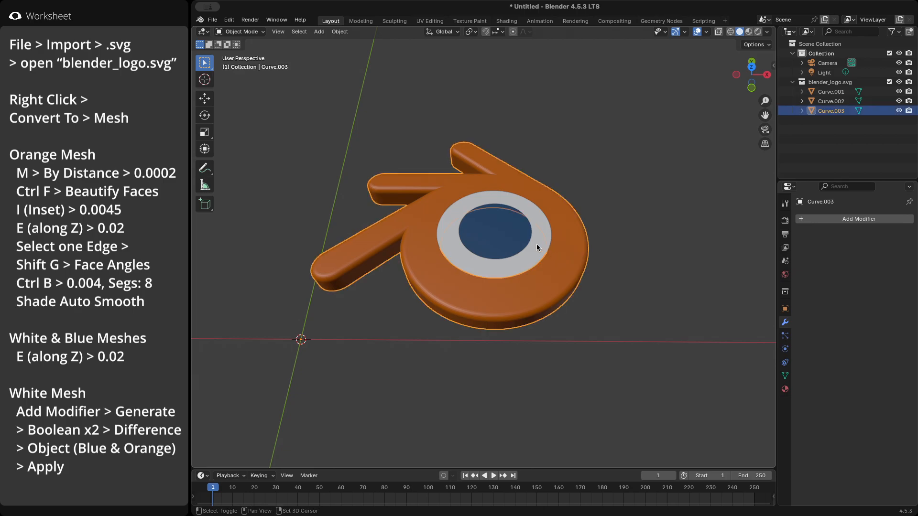
pyautogui.keyDown('shift'); pyautogui.click(537, 244); pyautogui.keyUp('shift')
pyautogui.keyDown('shift'); pyautogui.click(503, 237); pyautogui.keyUp('shift')
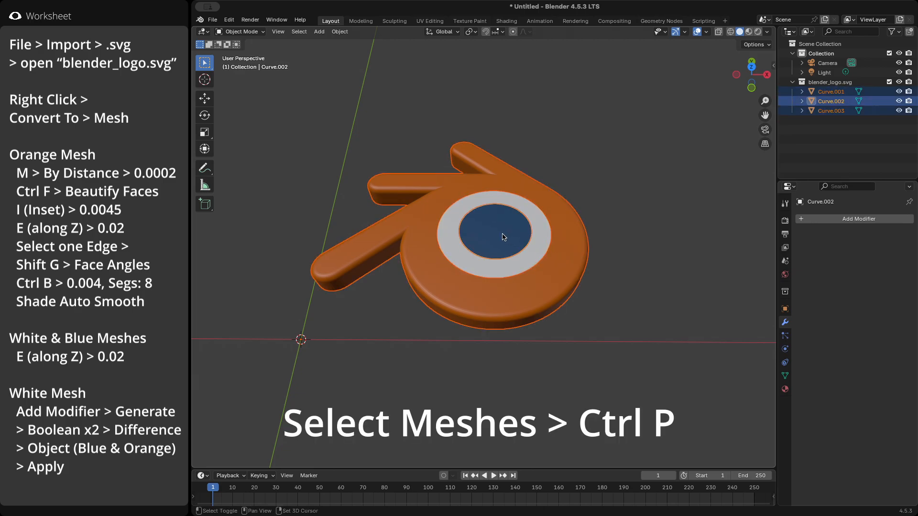
pyautogui.hotkey('ctrl', 'p')
pyautogui.click(620, 219)
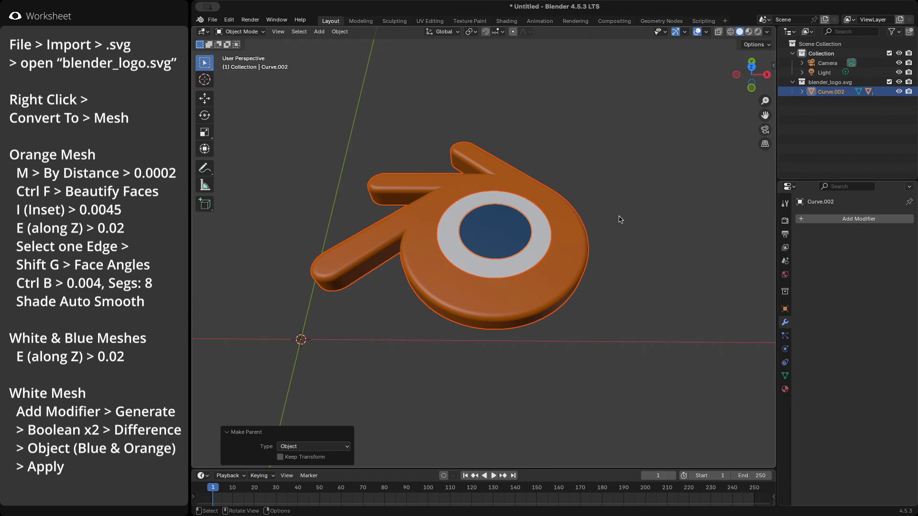
pyautogui.click(620, 220)
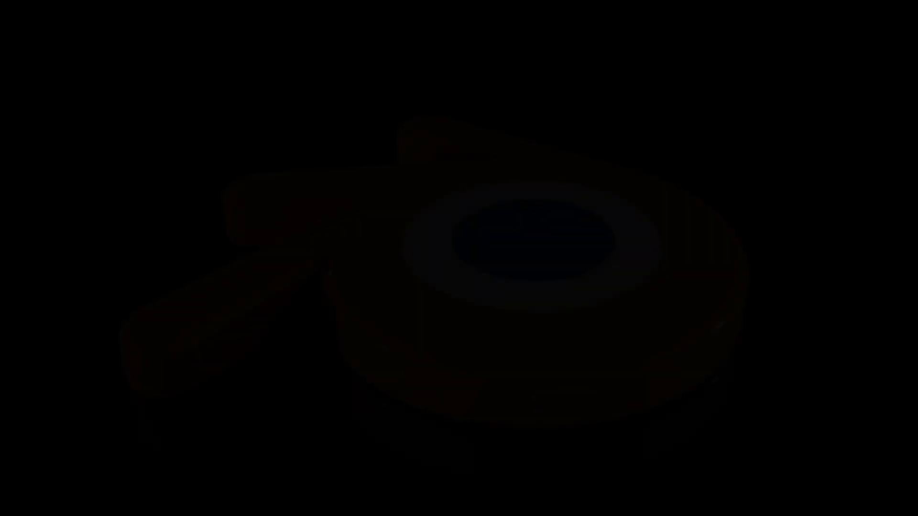